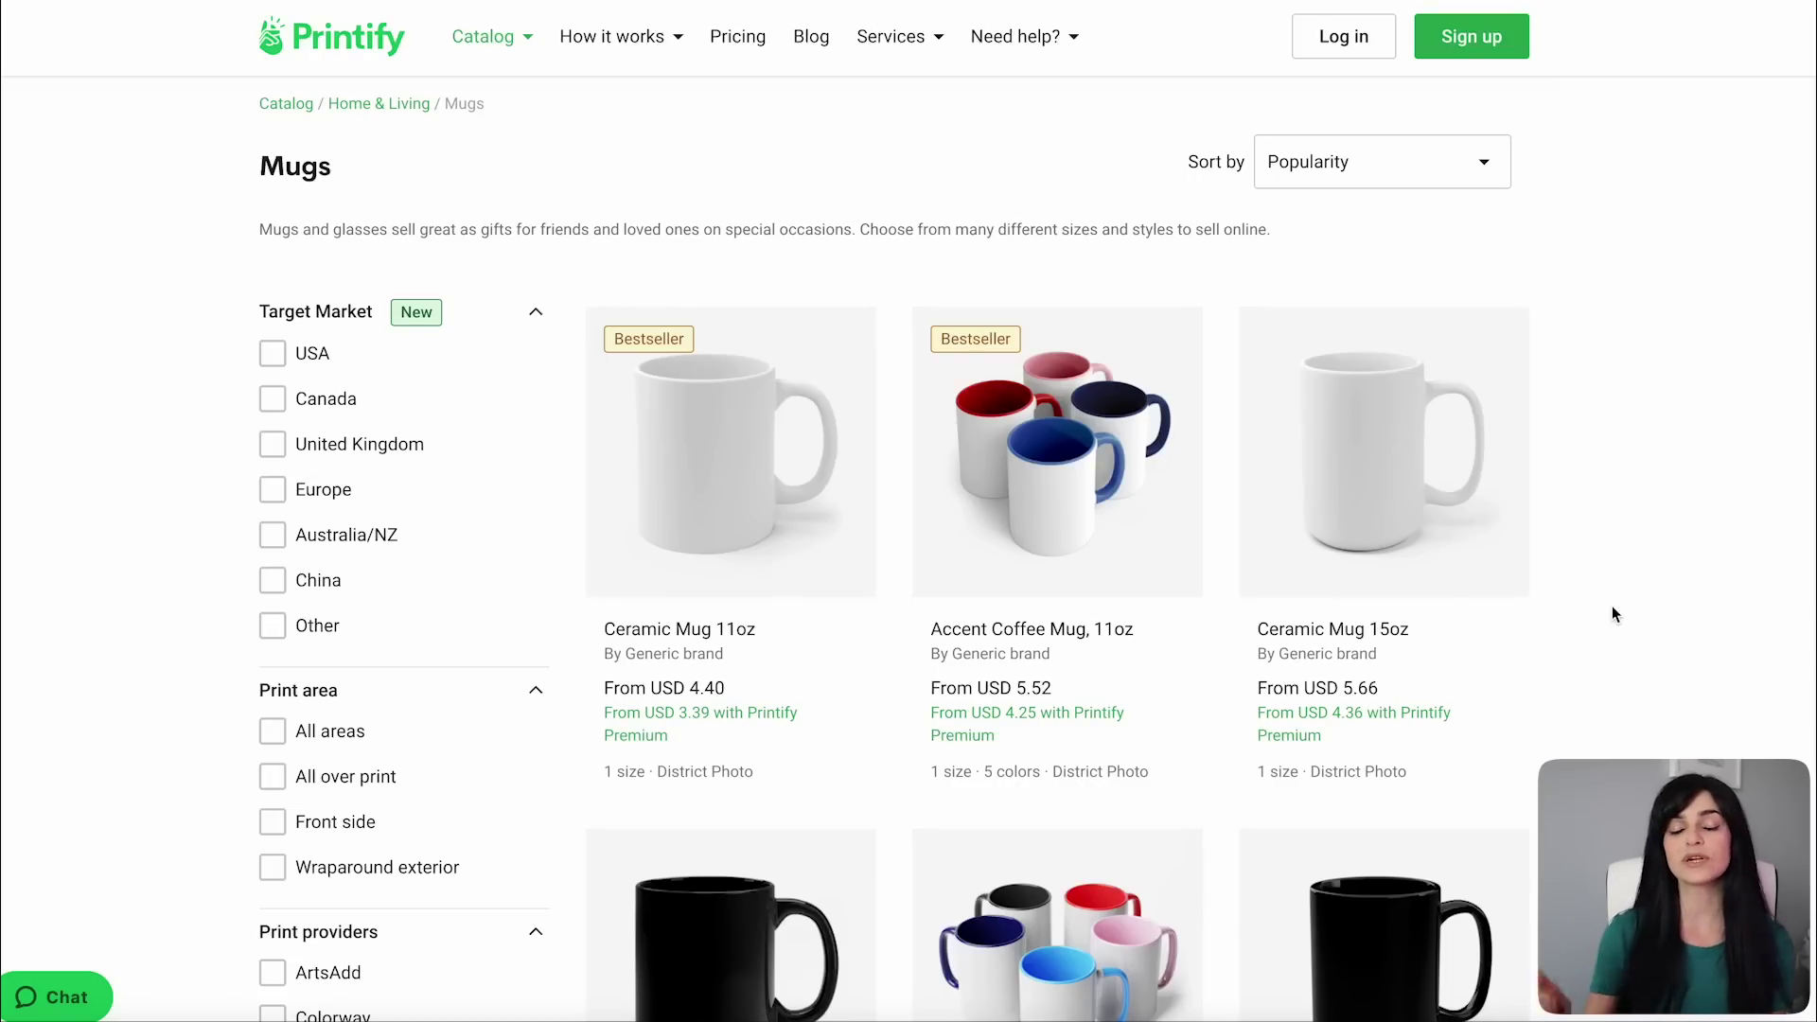
# - Choose the Accent Coffee Mug, 11oz, and in Kittl create a Standard 1200 × 1200 px artboard with the Kittl AI generator open
pyautogui.click(1087, 473)
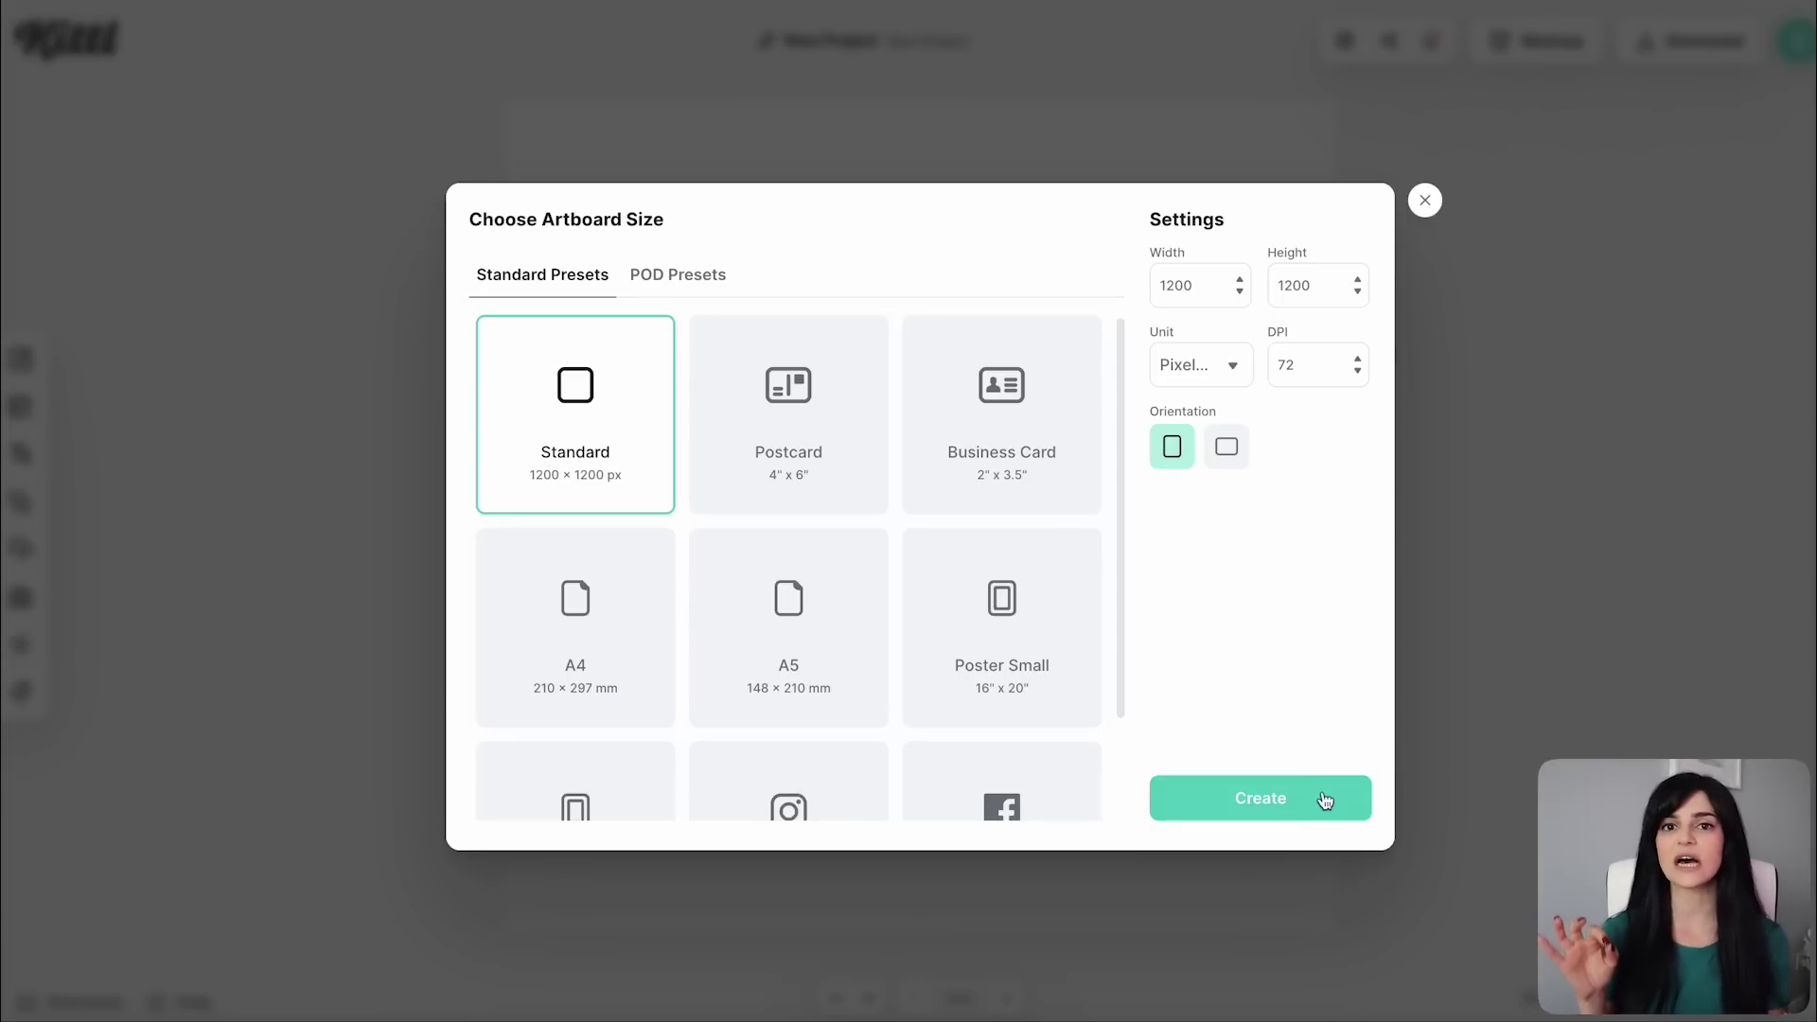
pyautogui.click(1322, 799)
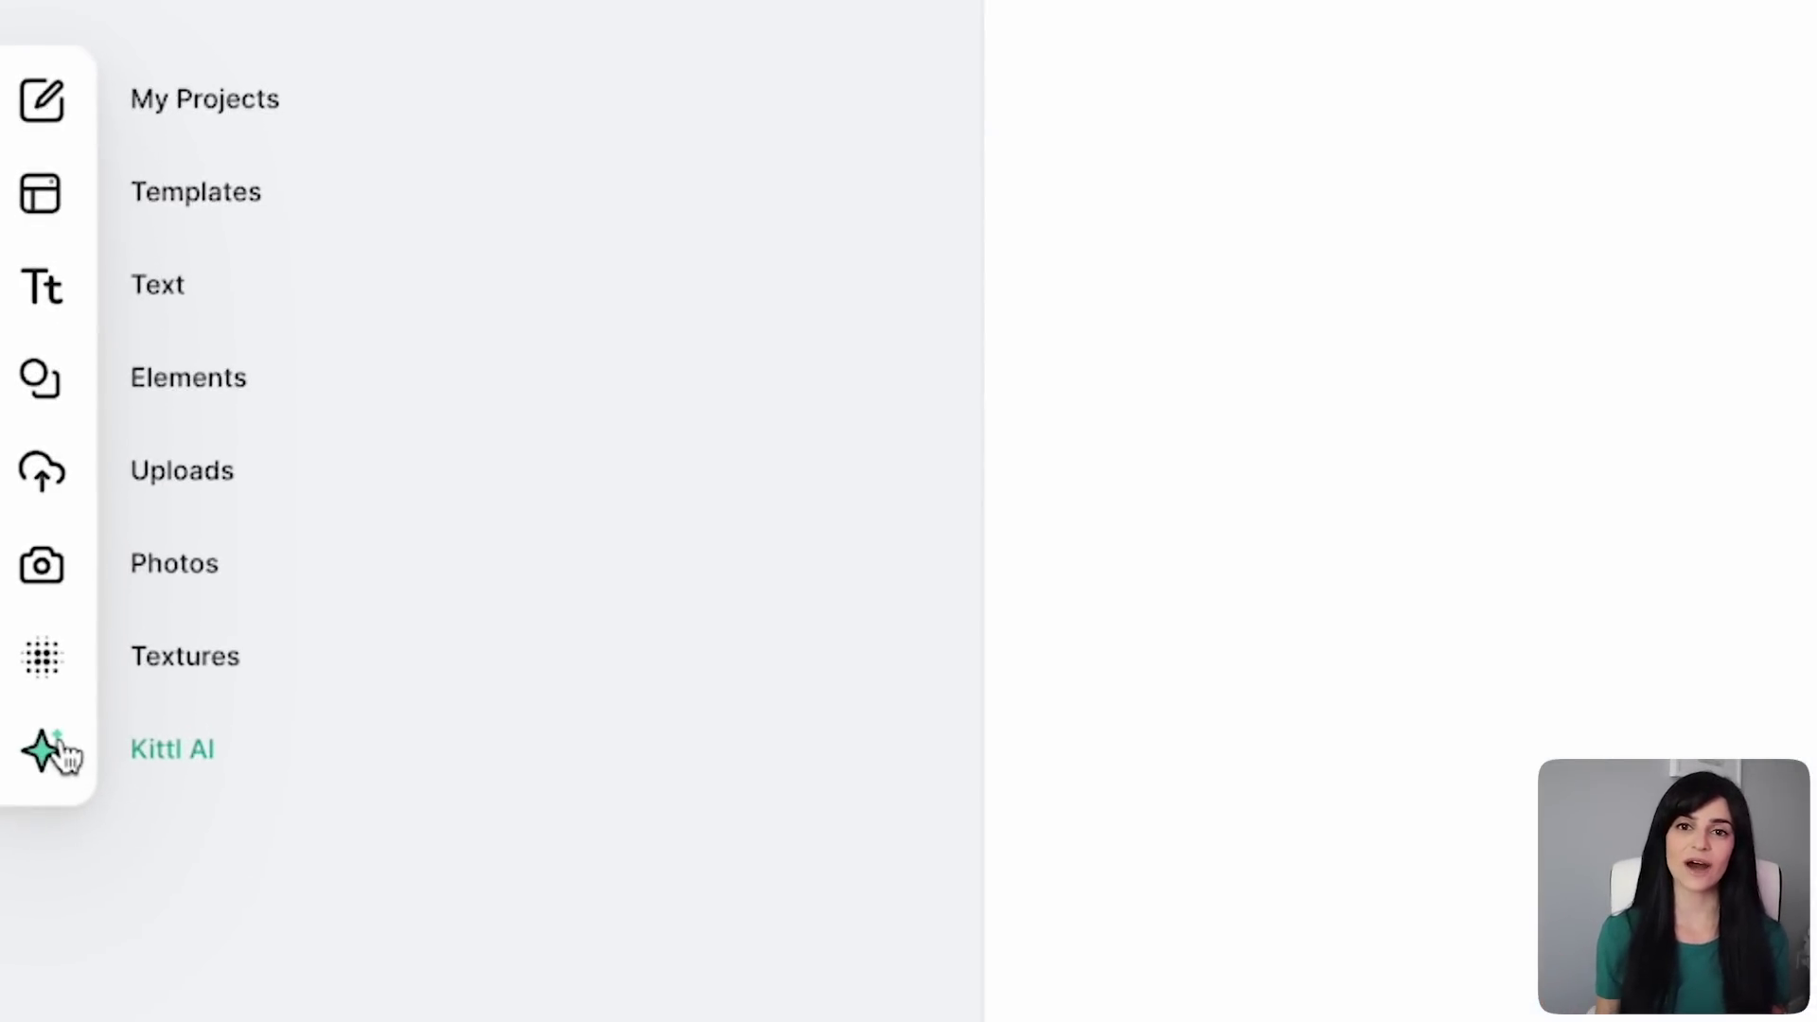
pyautogui.click(43, 691)
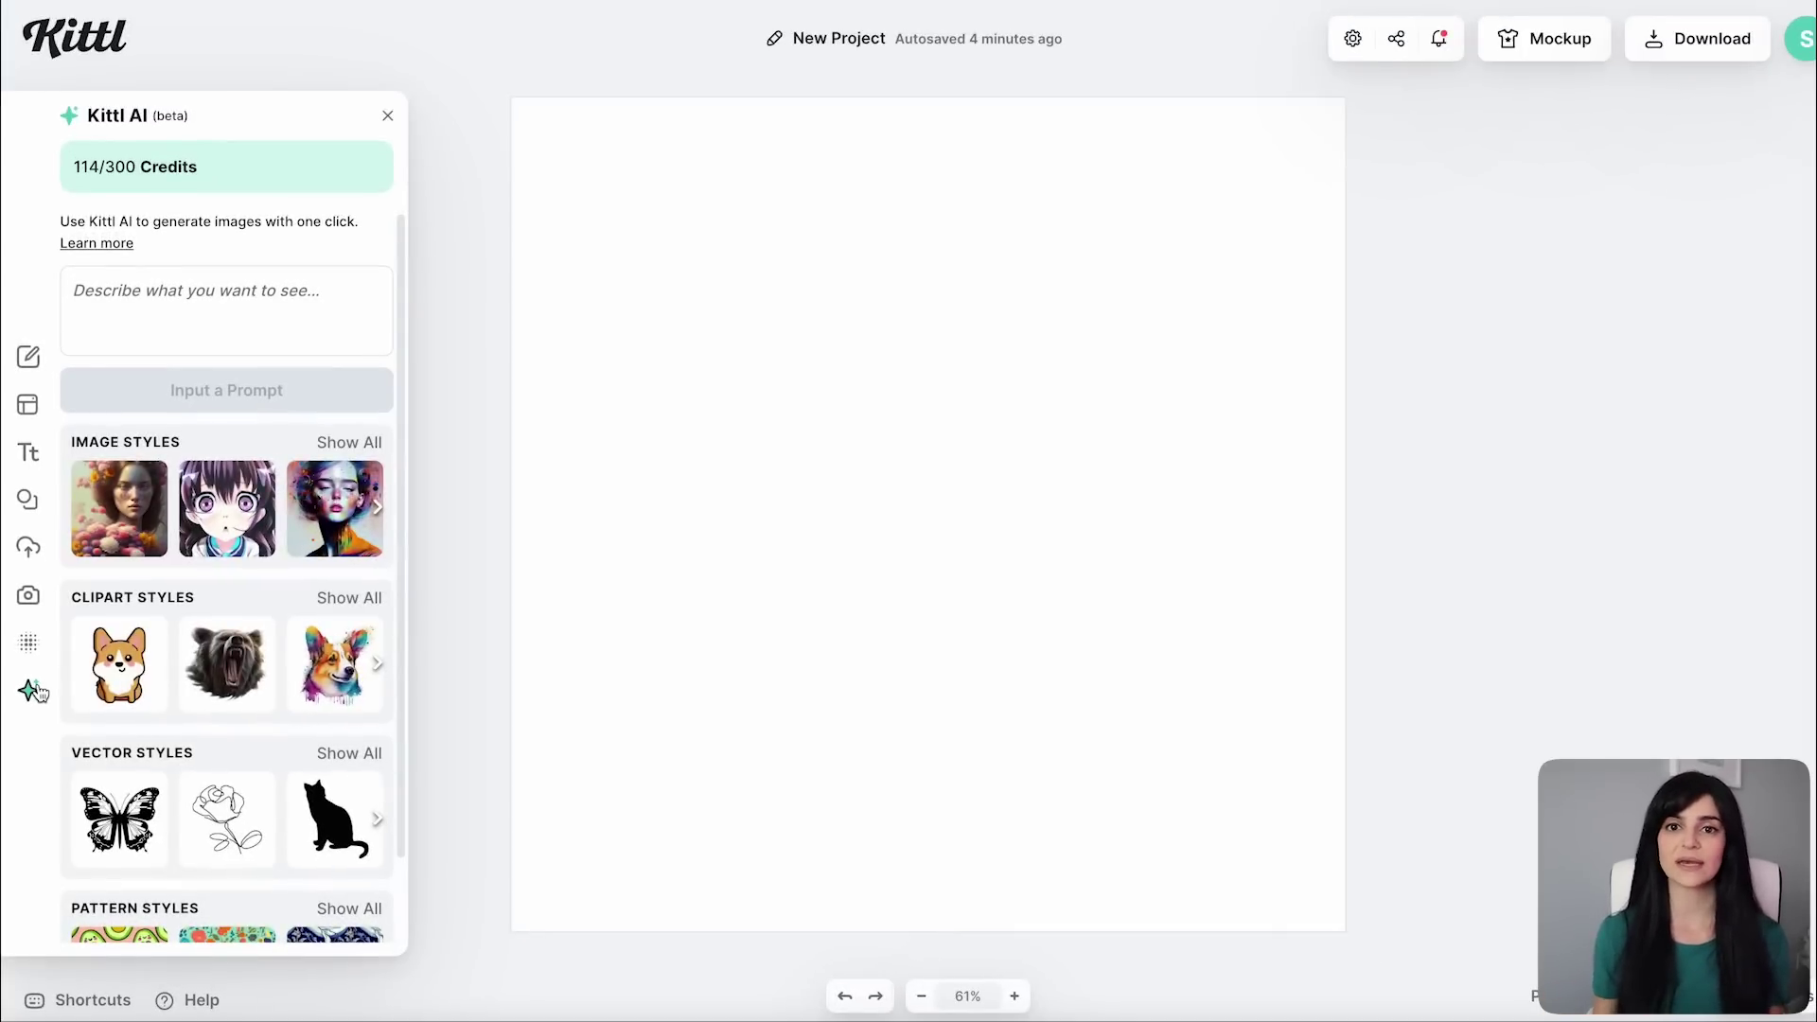
# - Browse the full range of Kittl AI image, clipart, vector and pattern styles
pyautogui.click(368, 444)
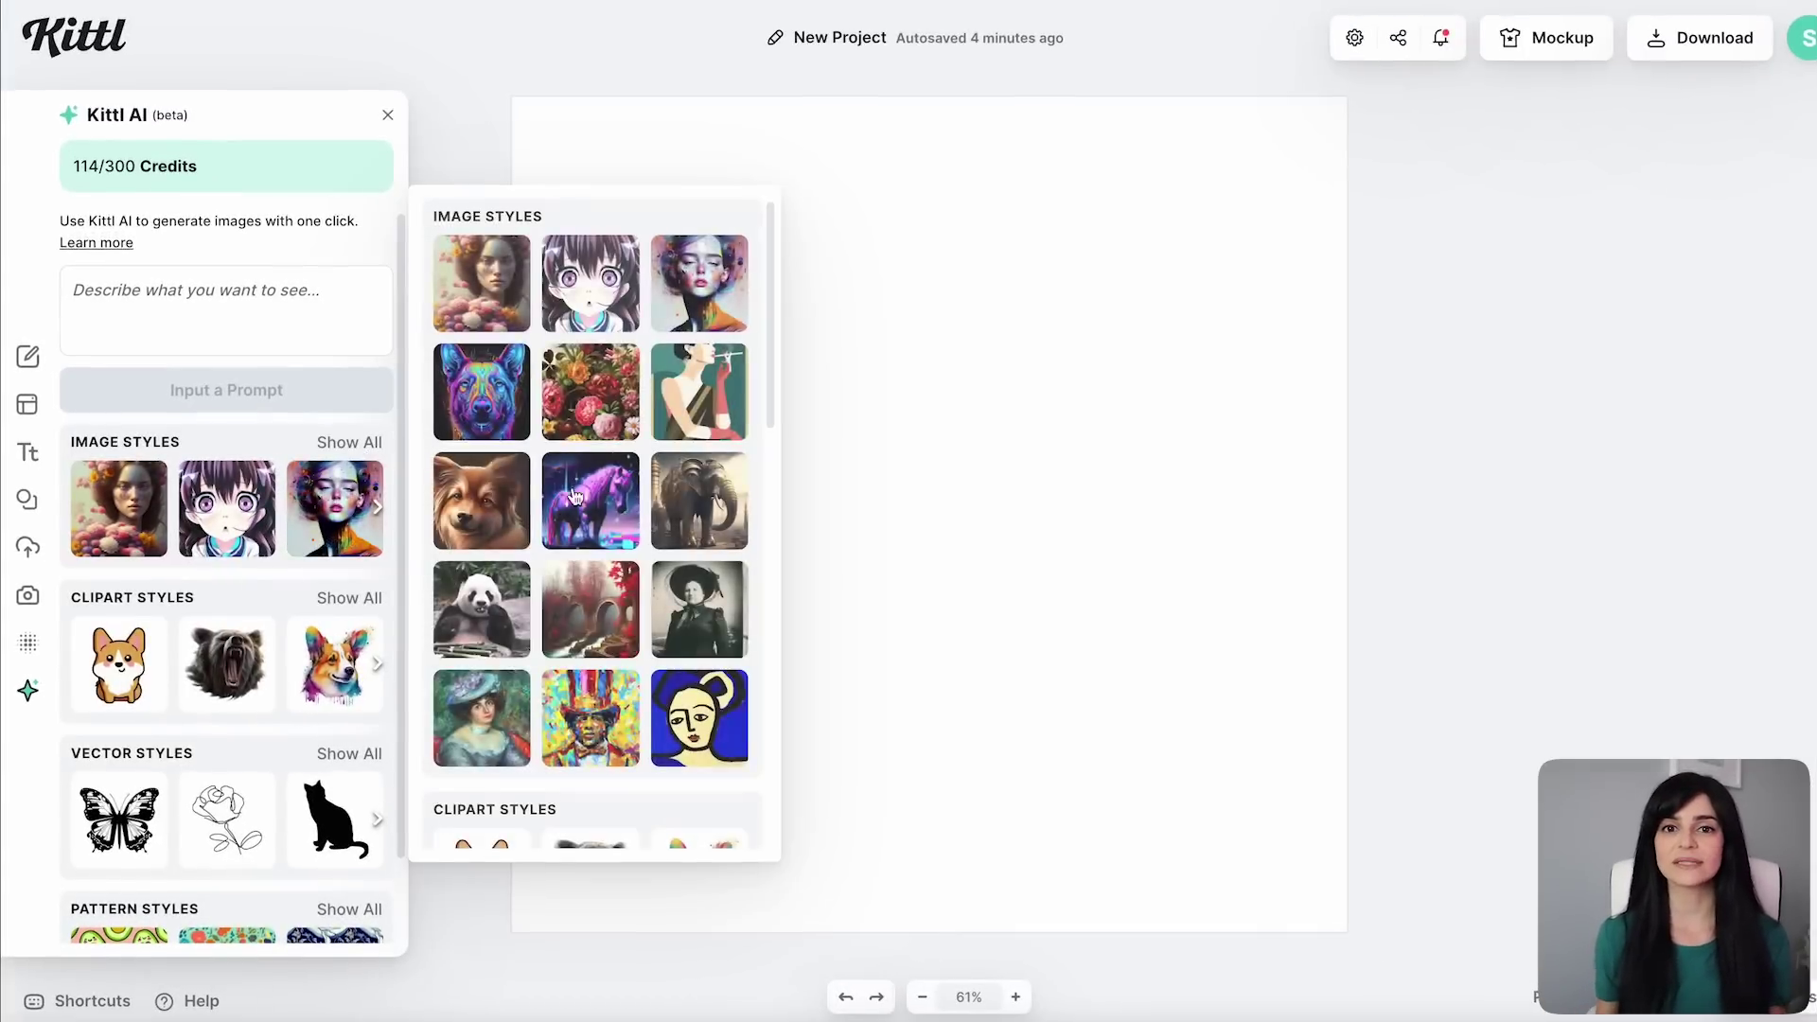
pyautogui.scroll(-5, 785, 673)
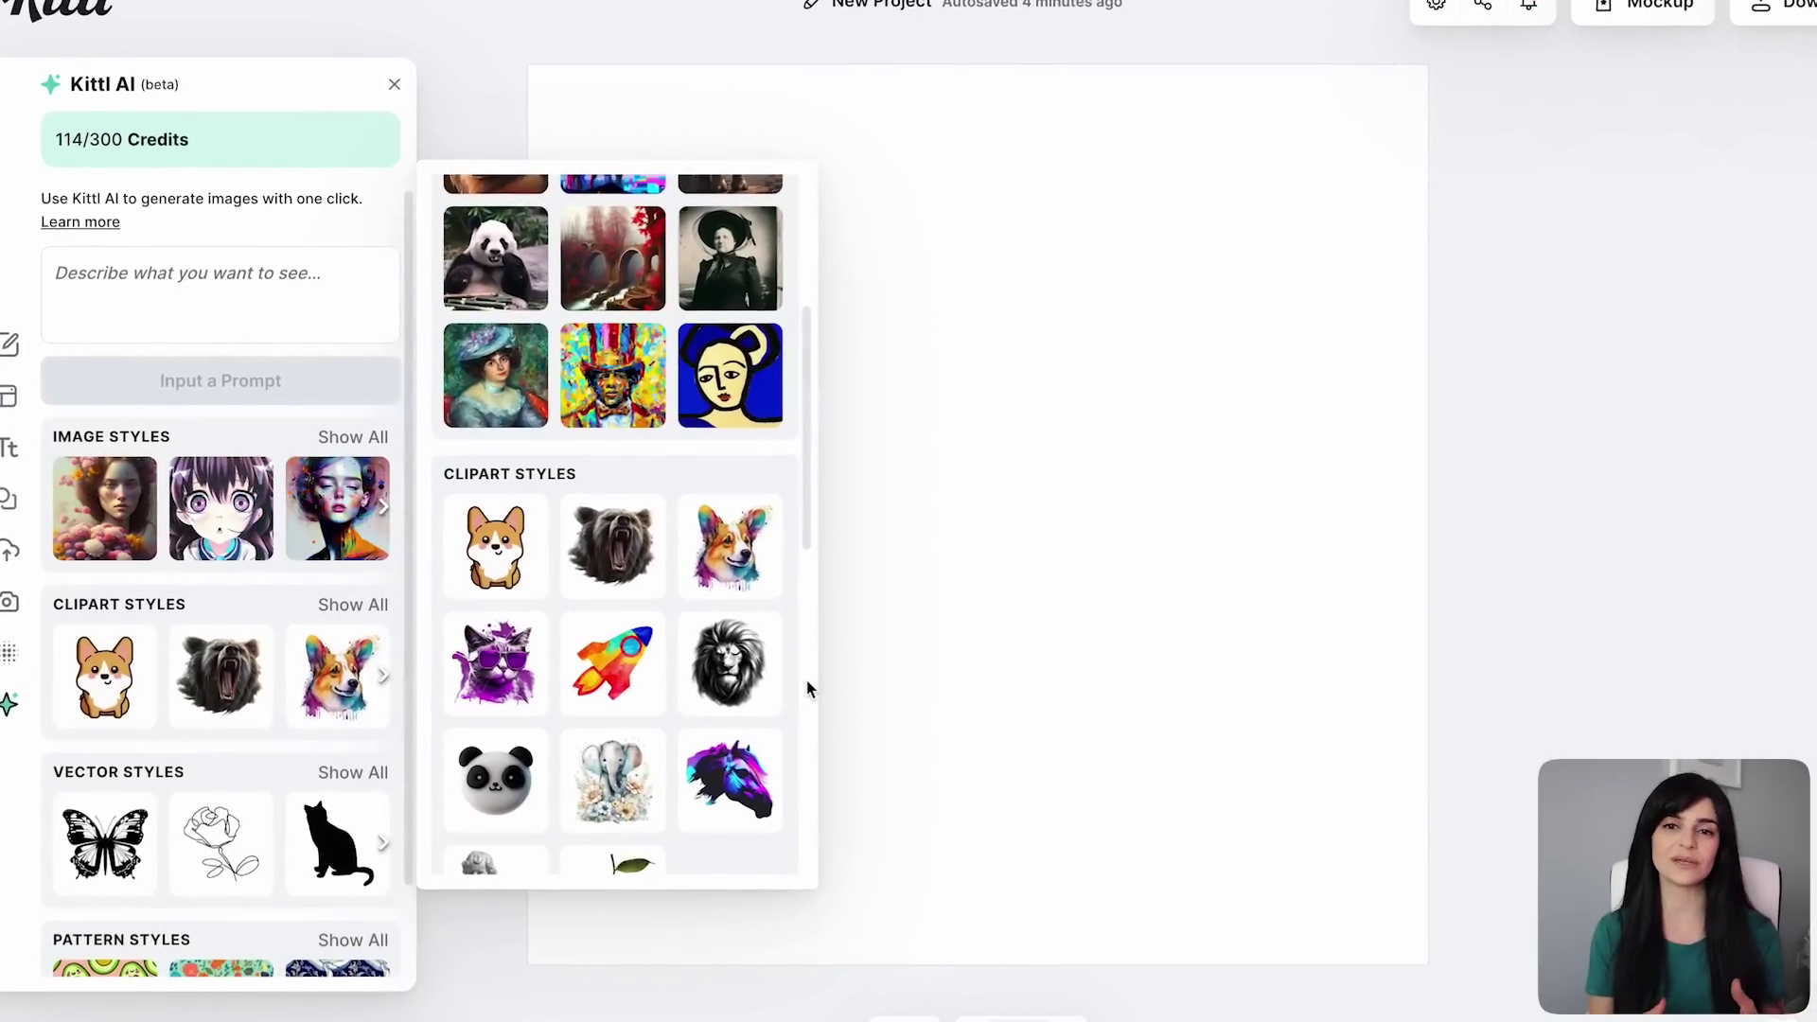
pyautogui.scroll(-3, 812, 682)
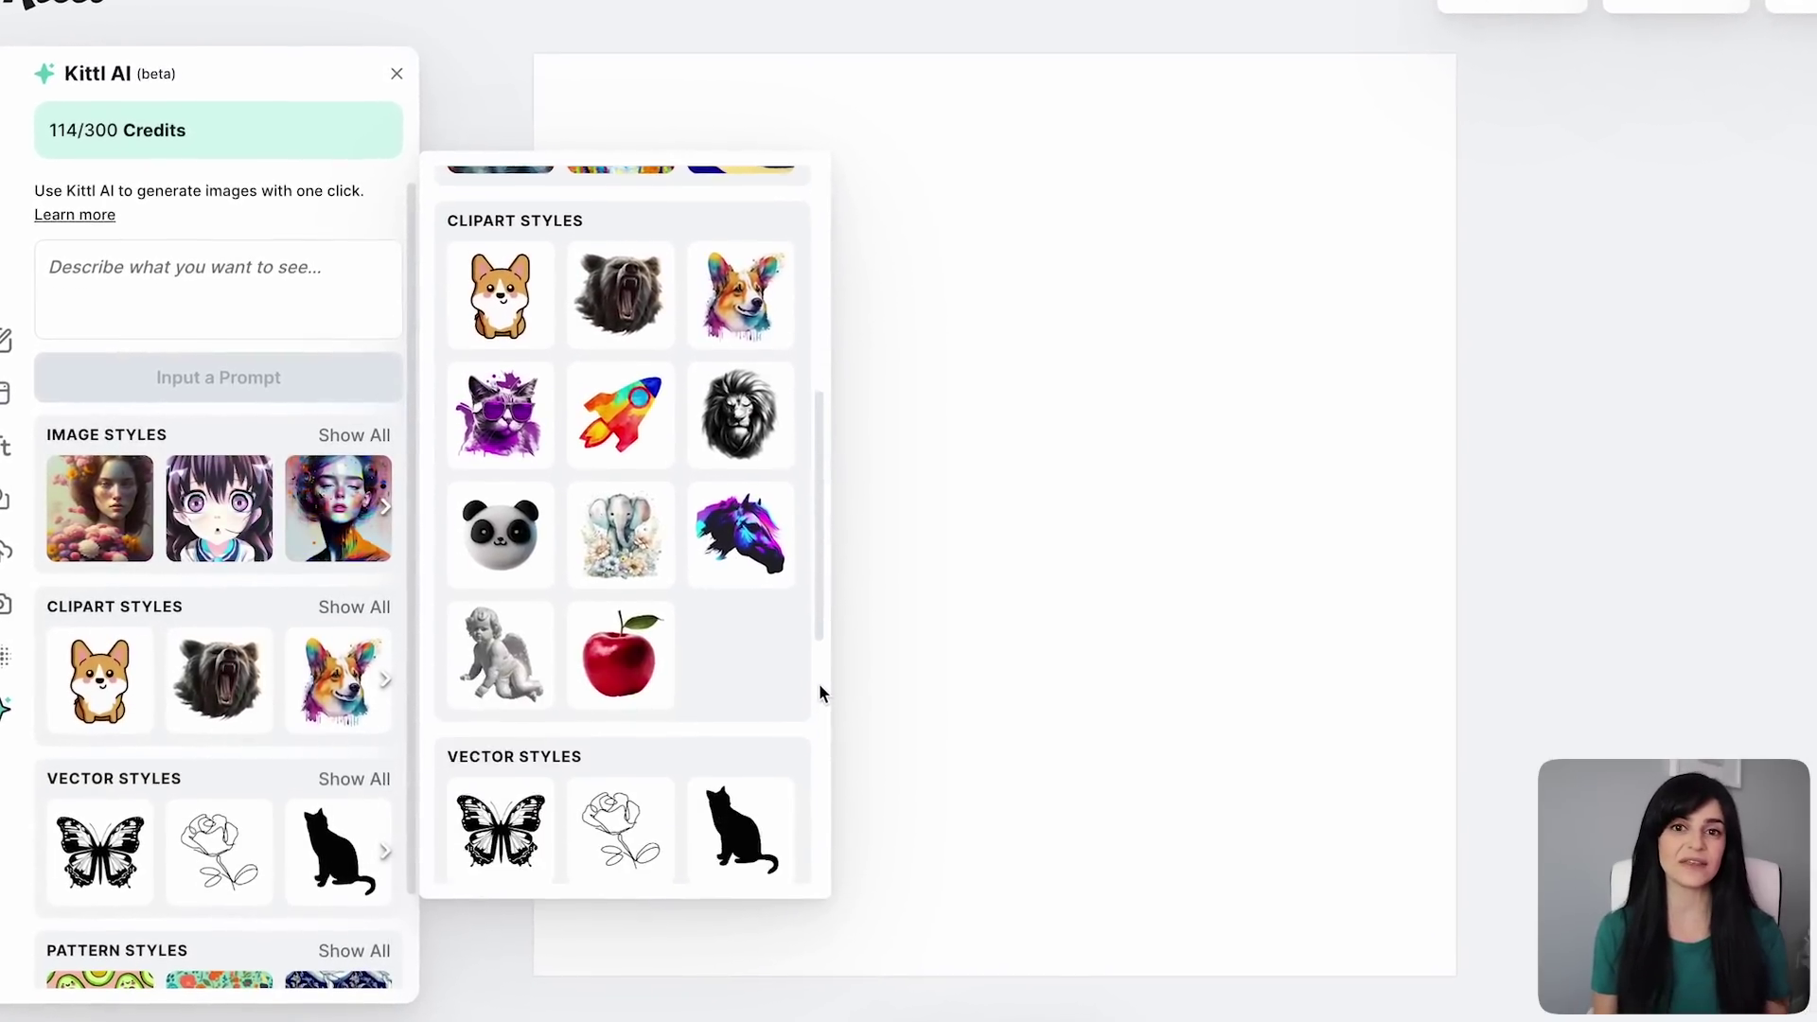
pyautogui.scroll(-4, 833, 687)
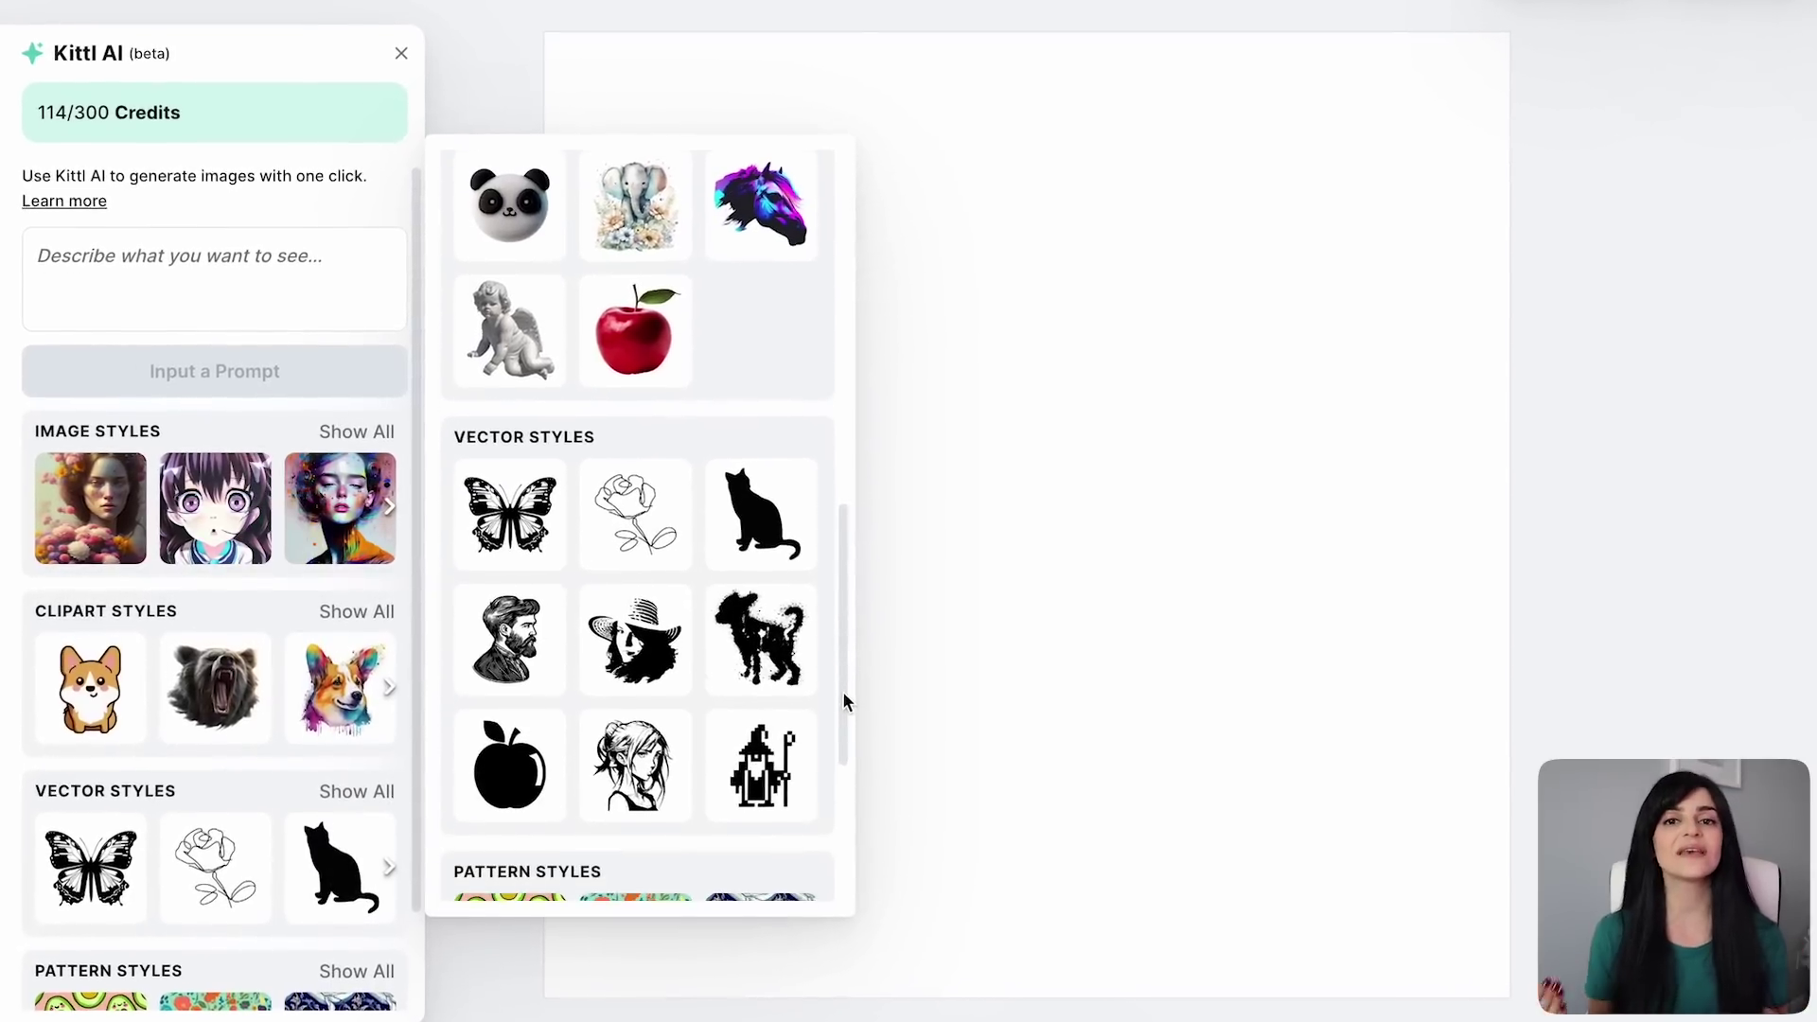
pyautogui.scroll(-3, 847, 694)
pyautogui.scroll(-2, 854, 696)
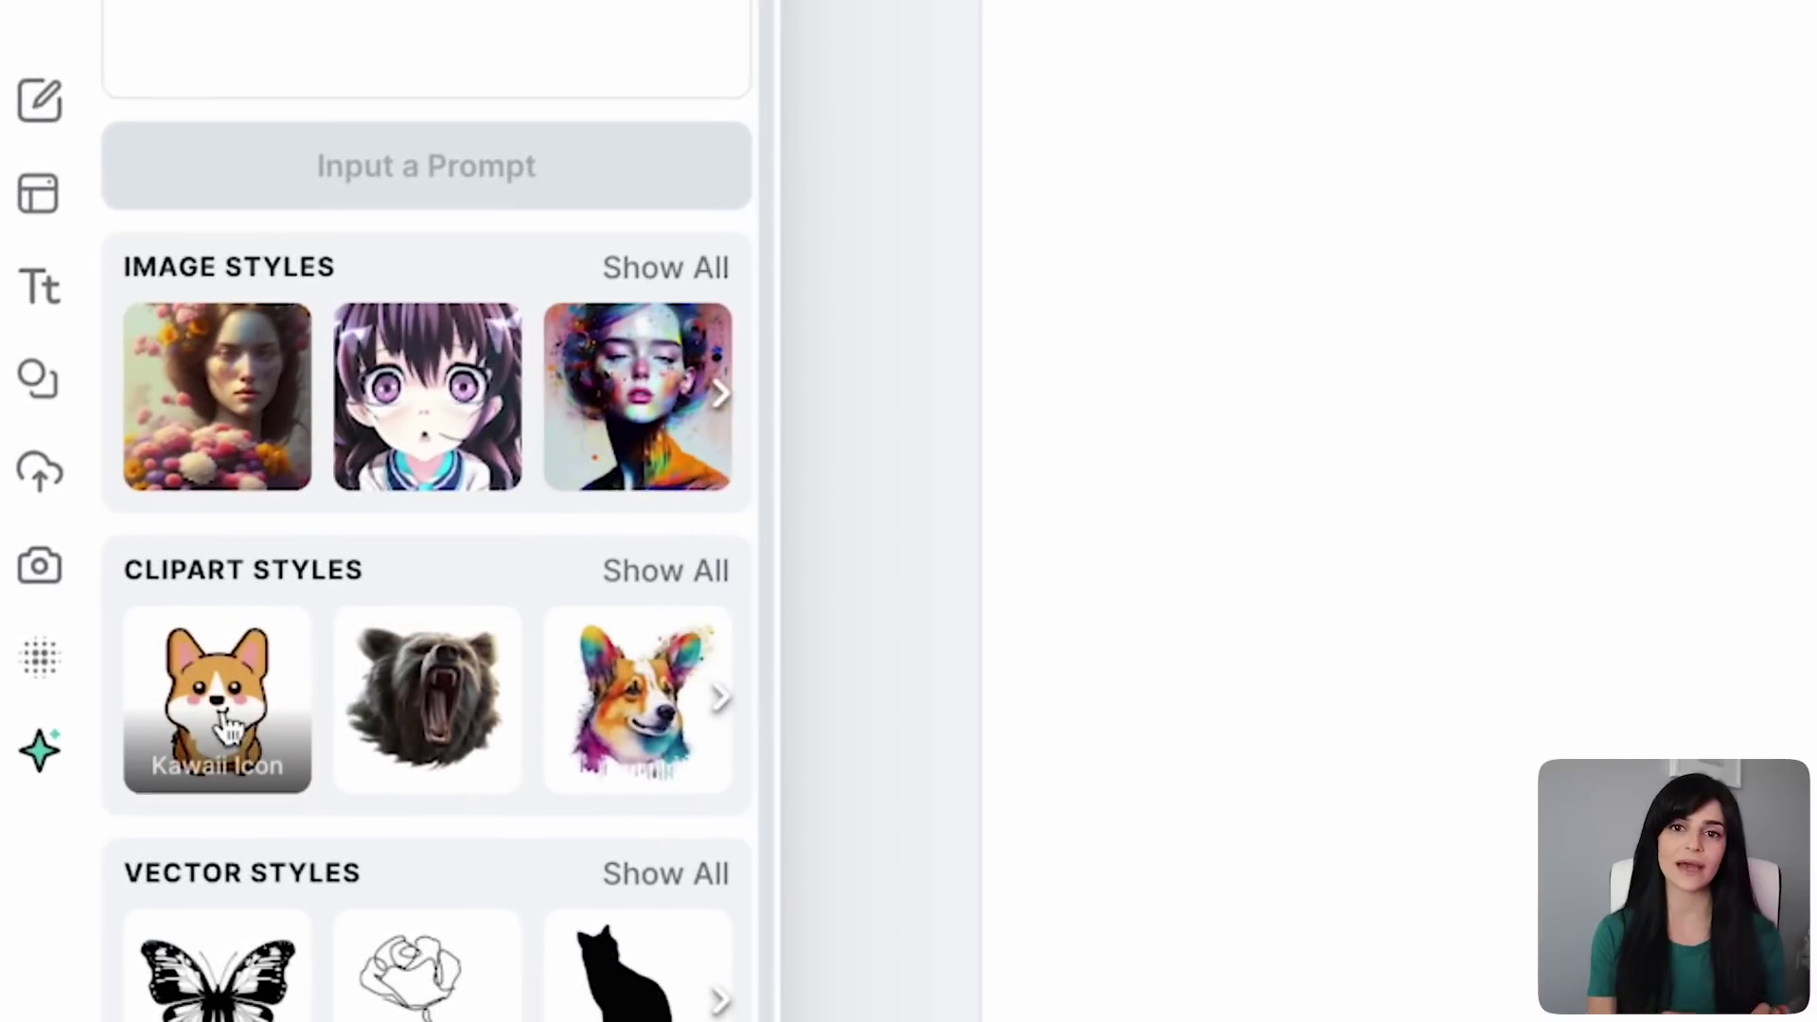
# - Generate an AI image of "a cat doing yoga" in the Kawaii Icon clipart style
pyautogui.scroll(-1, 122, 676)
pyautogui.scroll(4, 225, 719)
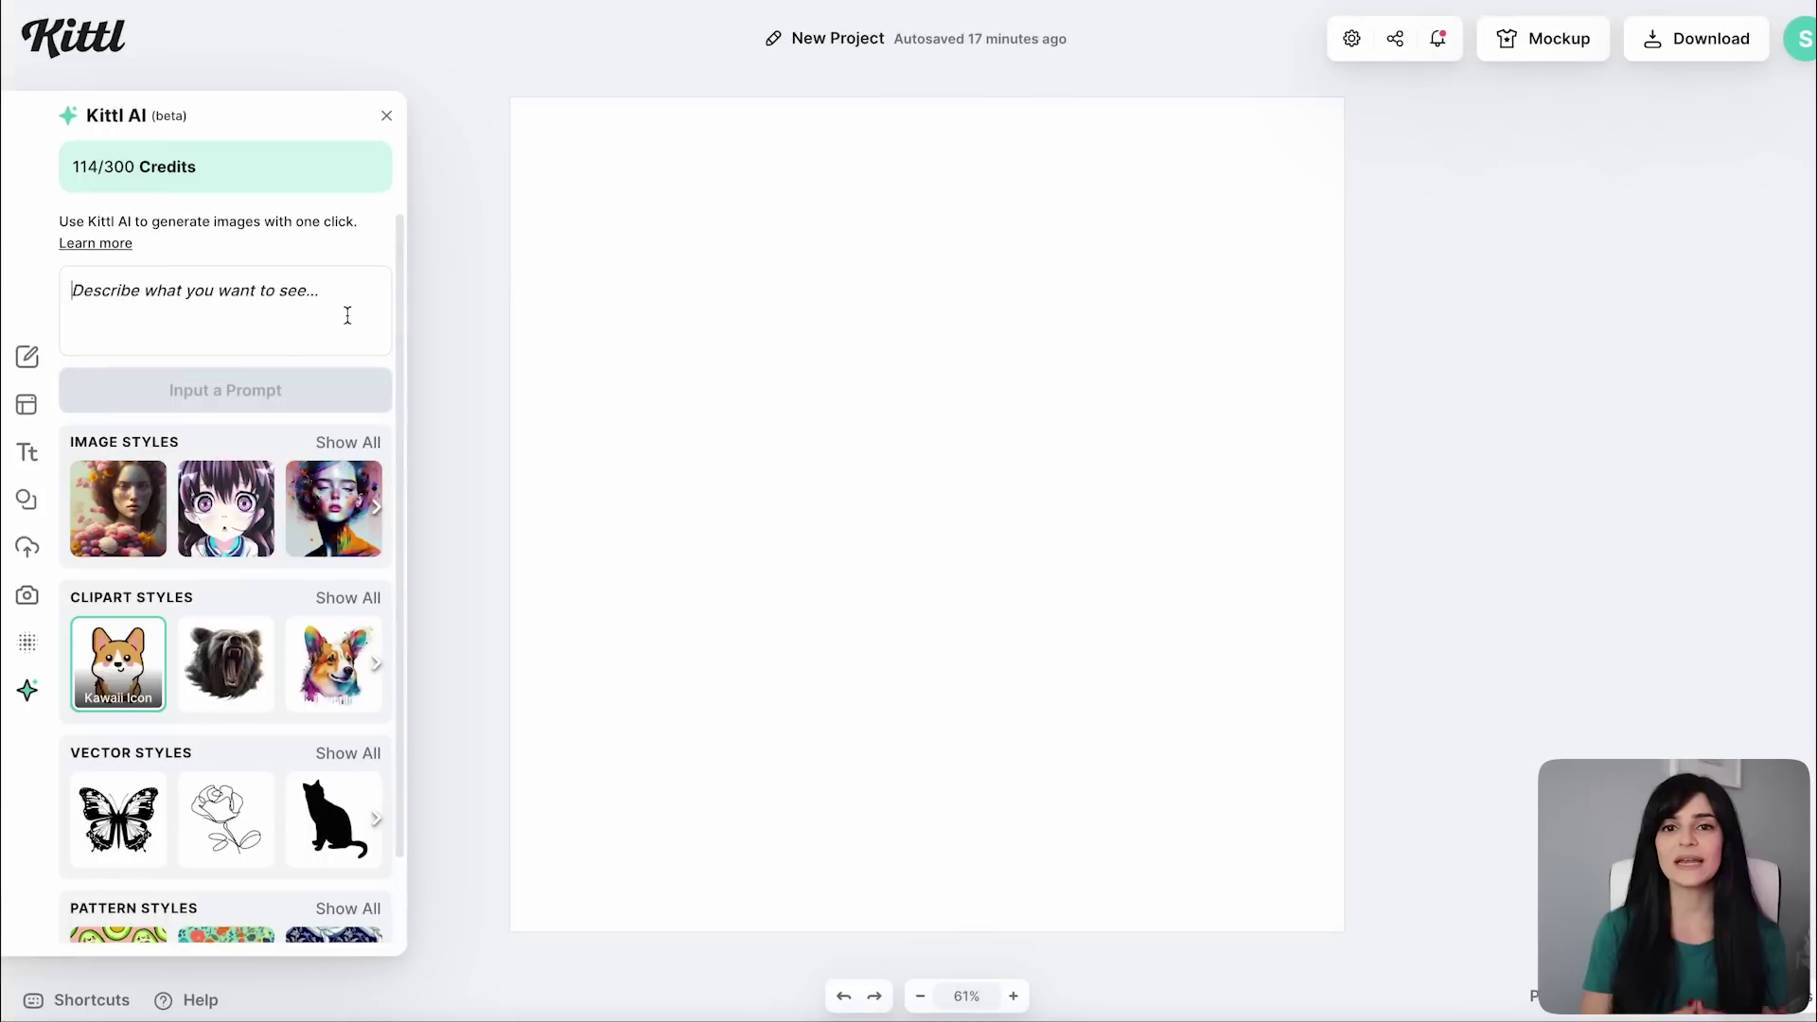
pyautogui.write('a cat doing yoga')
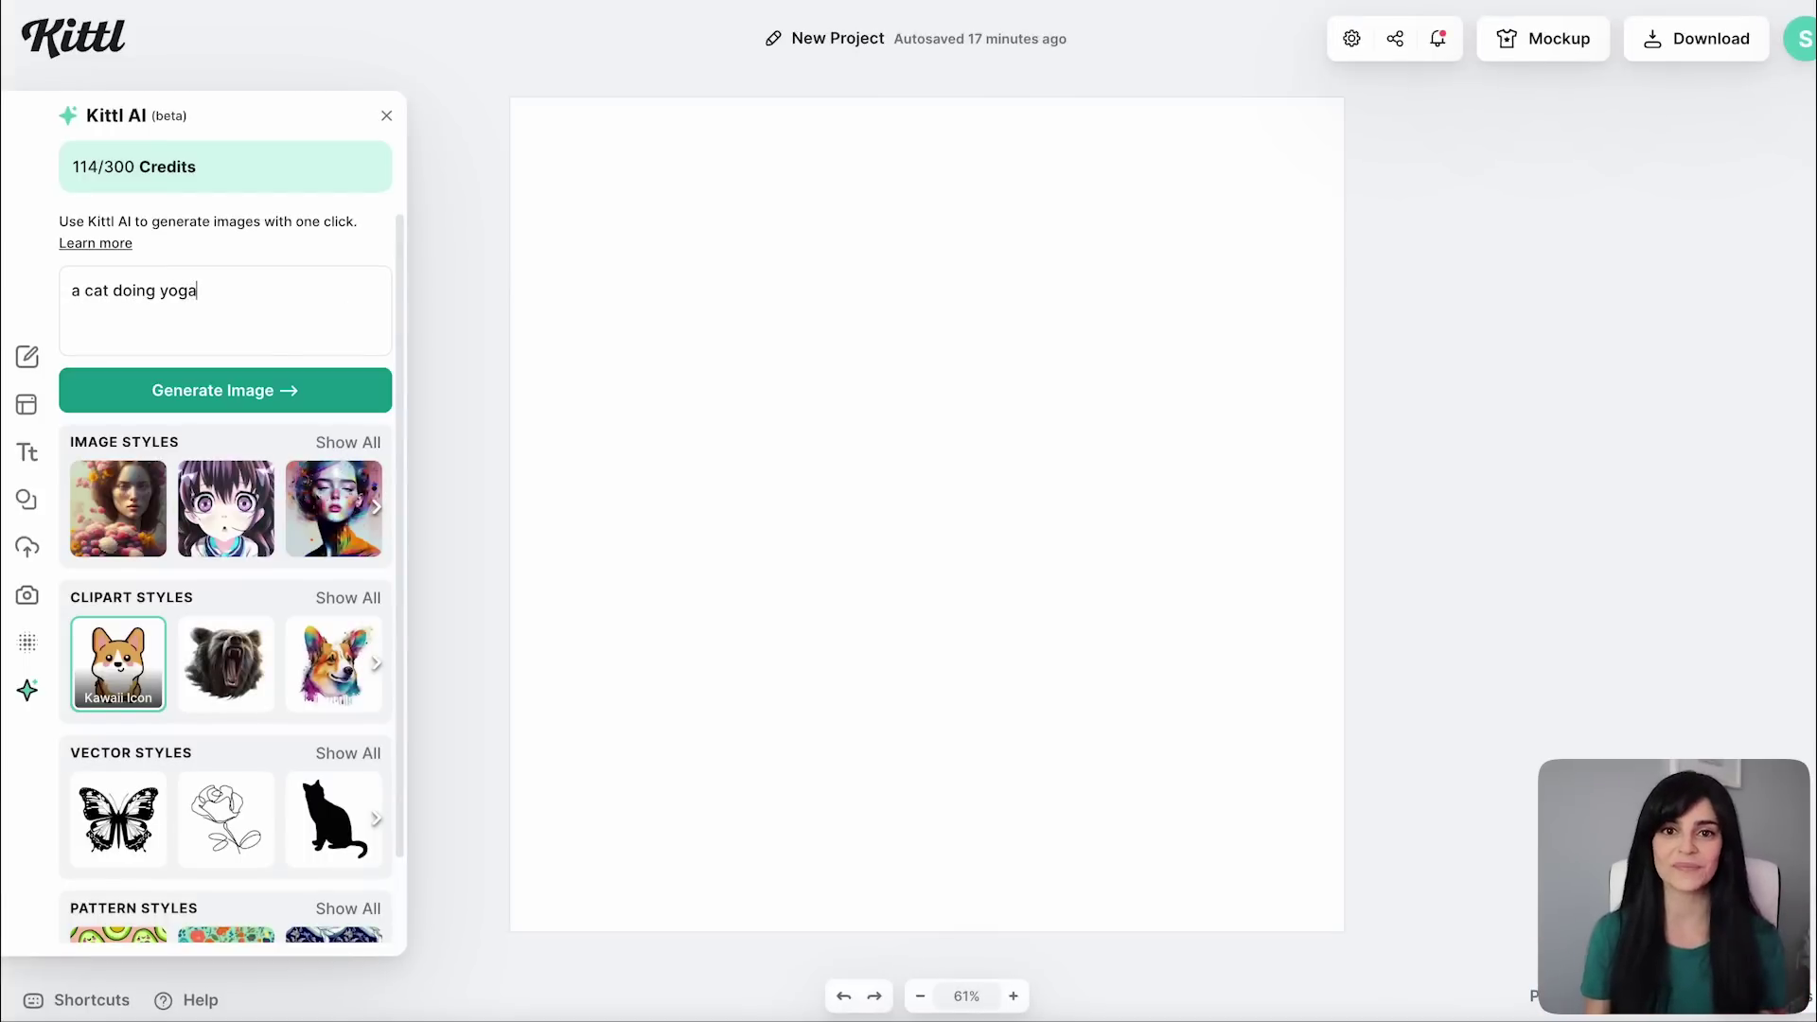
pyautogui.click(369, 398)
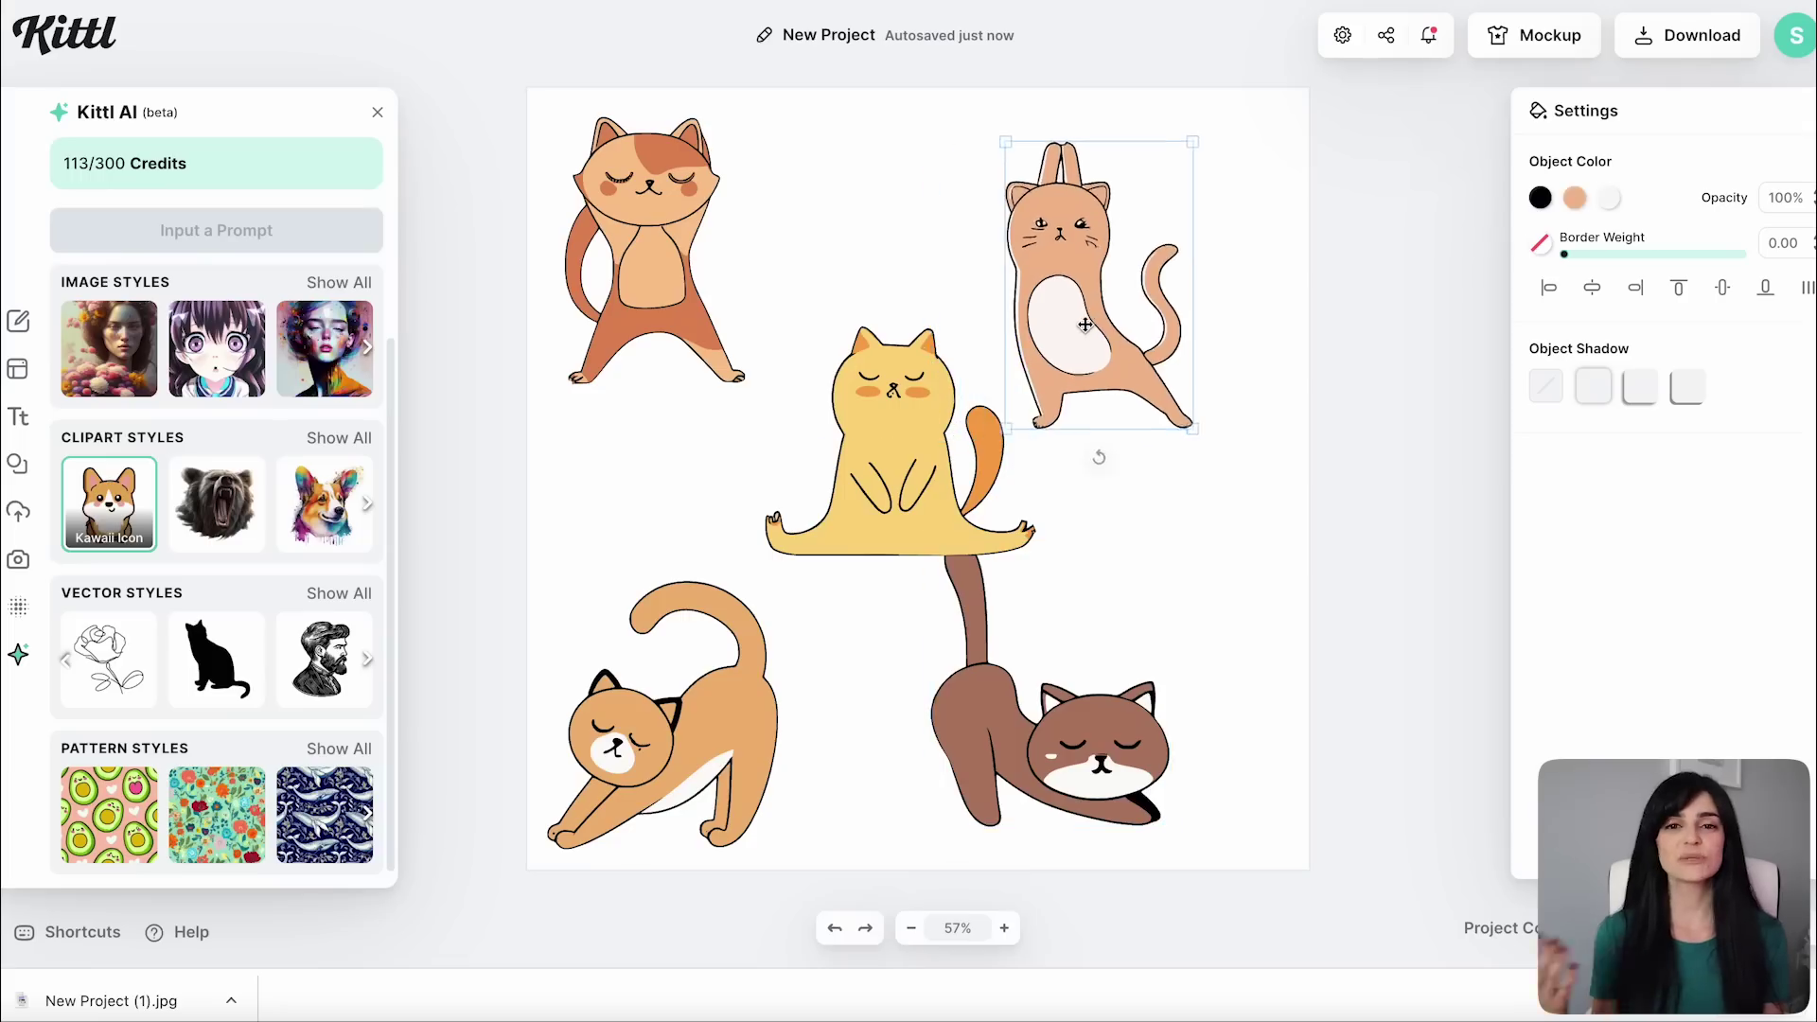
# - Move the upper-right stretching cat and the brown cat outward towards the artboard's right edge
pyautogui.moveTo(1111, 284); pyautogui.dragTo(1160, 265)
pyautogui.moveTo(1044, 721); pyautogui.dragTo(1153, 724)
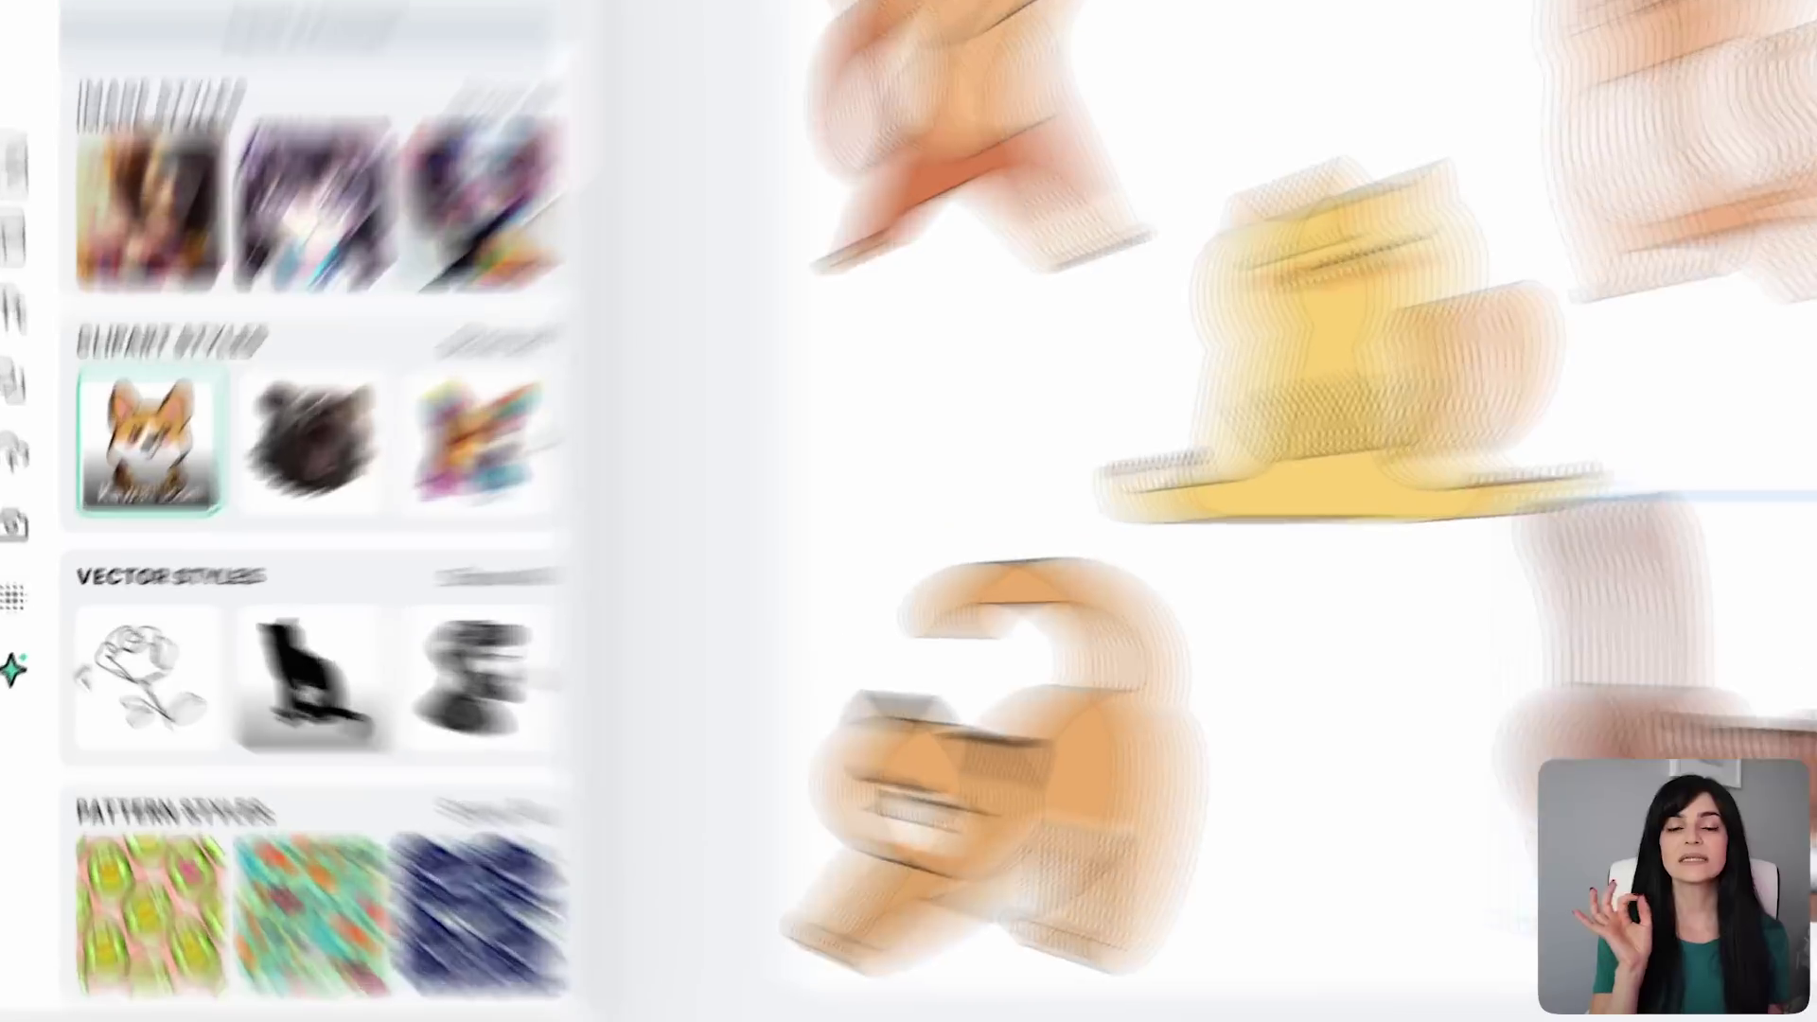
# - Generate an AI image of "lotus" in the Silhouette vector style
pyautogui.click(206, 674)
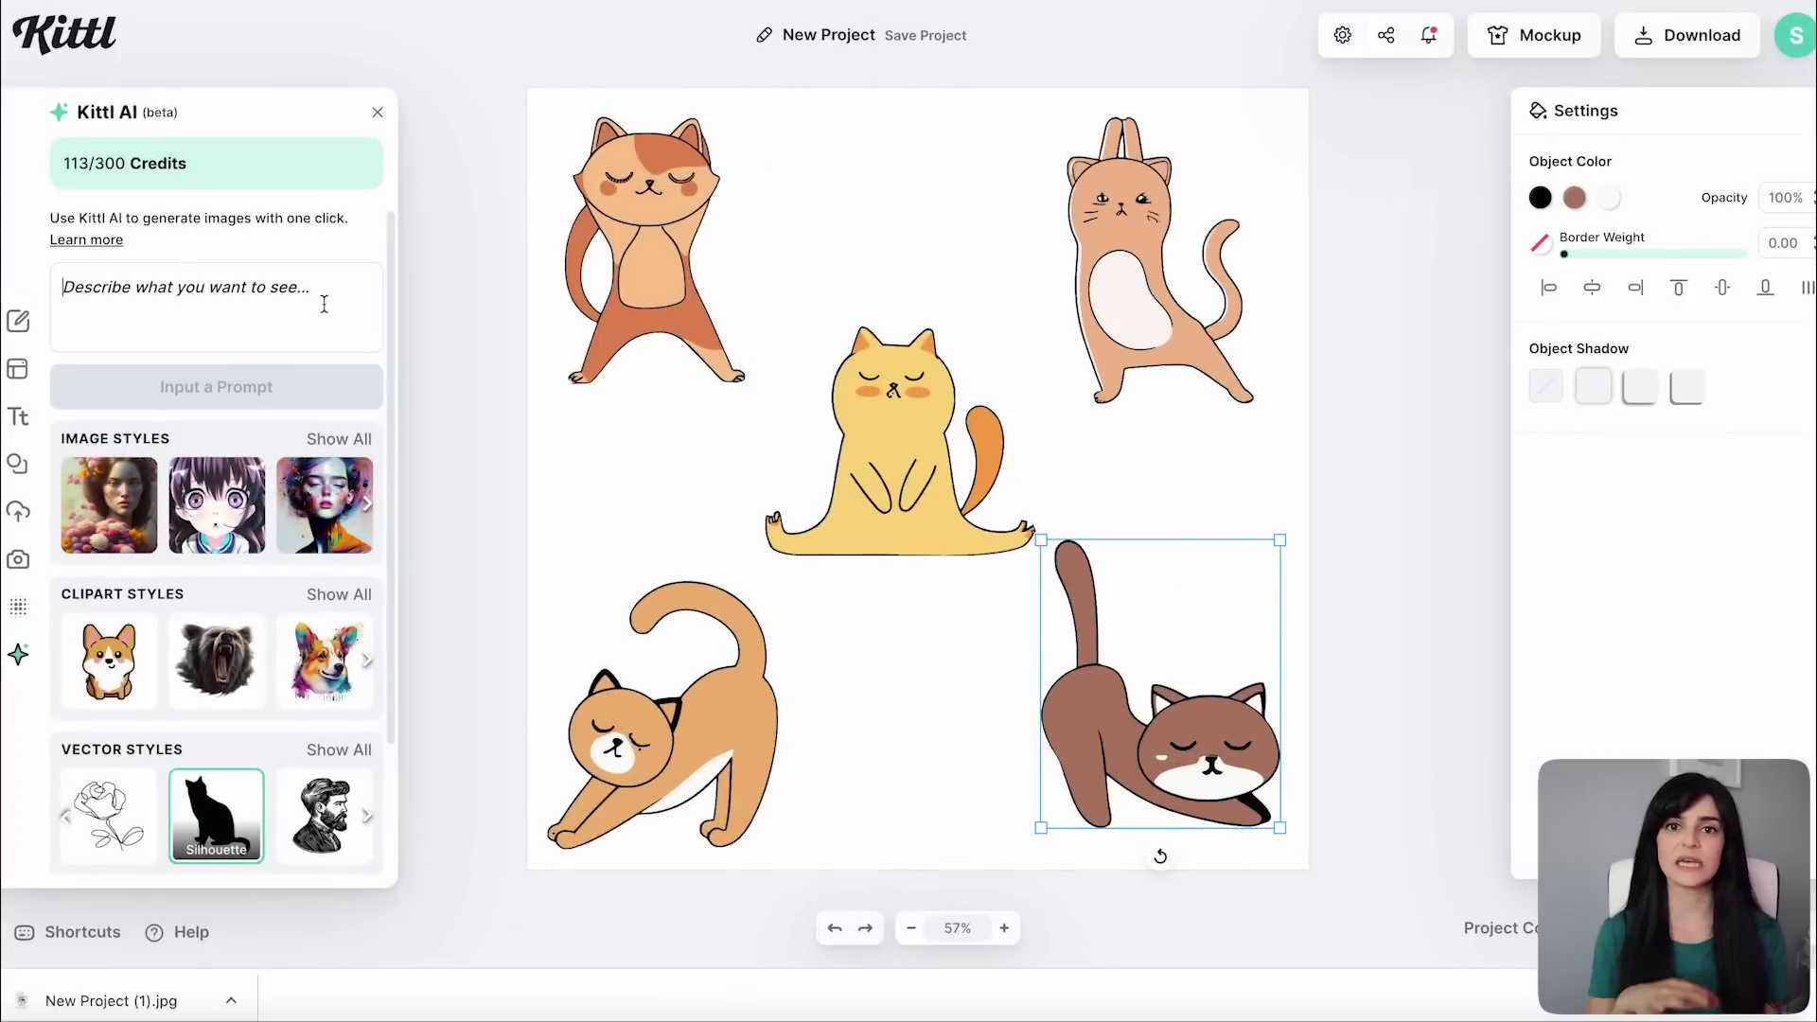
pyautogui.write('lotus')
pyautogui.click(309, 389)
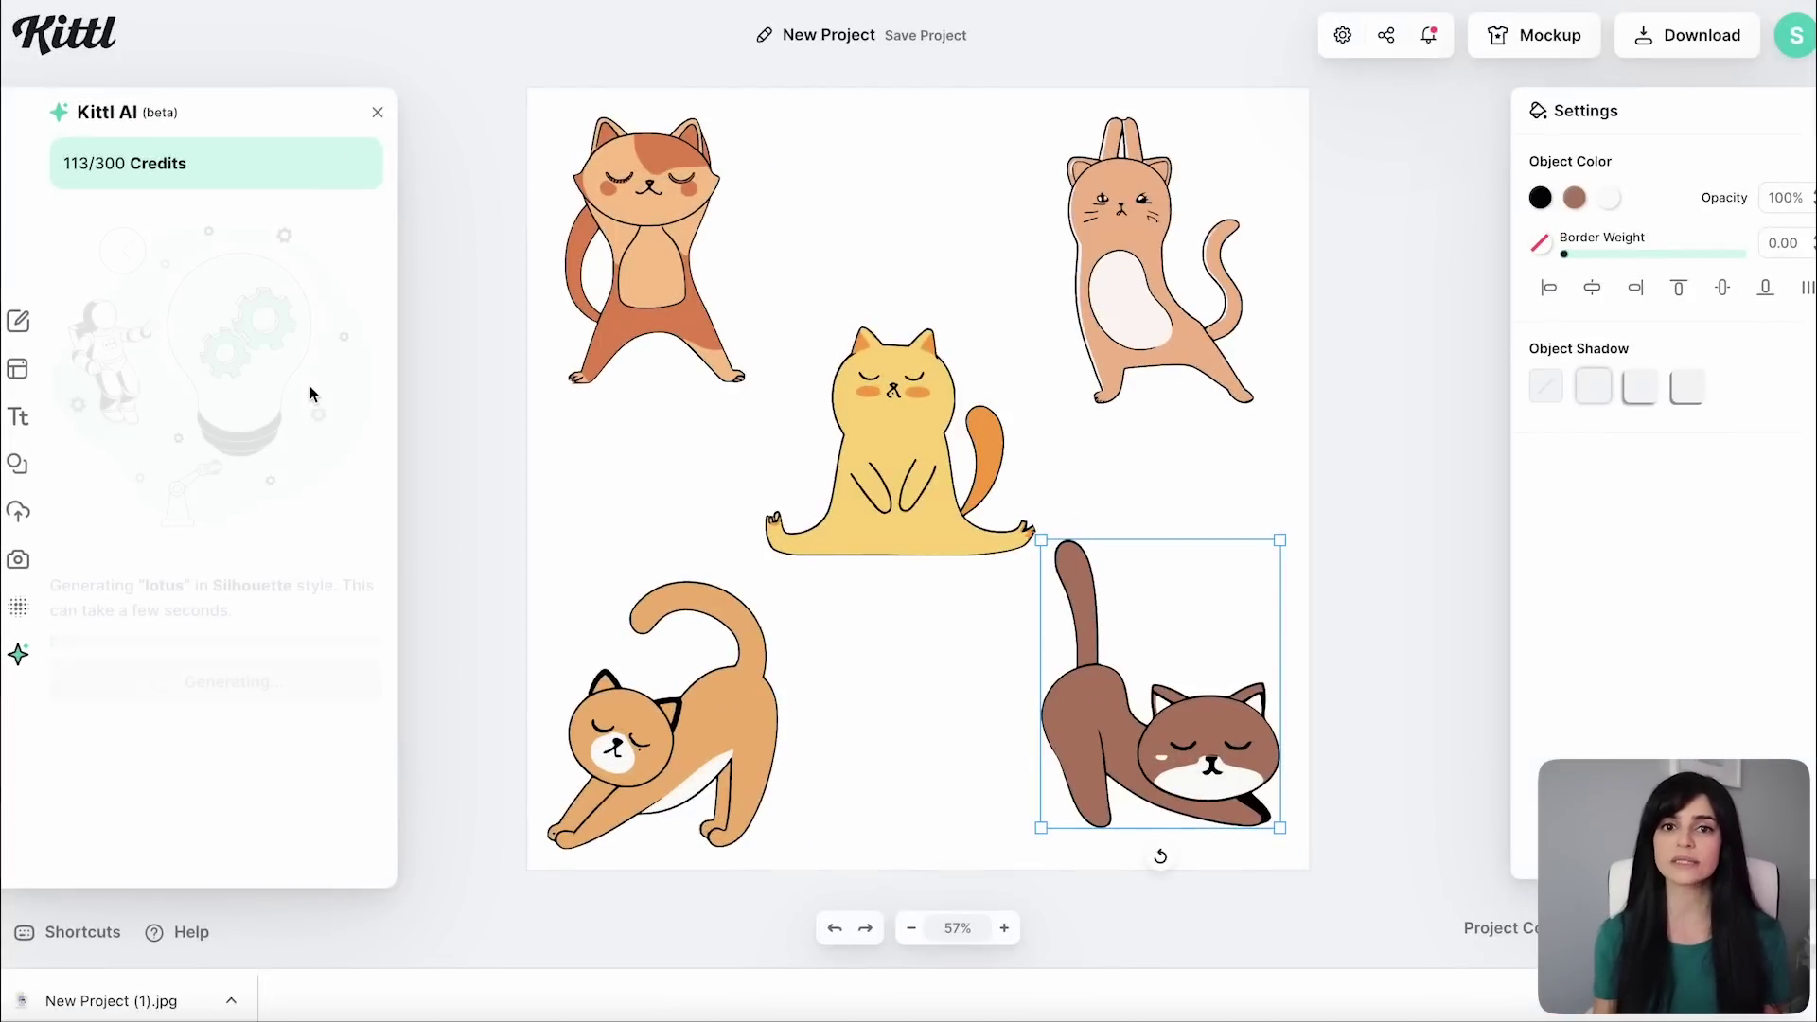
# - Recolour the lotus silhouette pink
pyautogui.click(1540, 204)
pyautogui.doubleClick(1231, 564)
# - Place copies of the pink lotus above, below and on both sides of the yellow cat, and download the design
pyautogui.hotkey('ctrl', 'v')
pyautogui.moveTo(764, 469); pyautogui.dragTo(683, 493)
pyautogui.hotkey('ctrl', 'v')
pyautogui.hotkey('ctrl', 'v')
pyautogui.moveTo(905, 527); pyautogui.dragTo(915, 731)
pyautogui.hotkey('ctrl', 'v')
pyautogui.moveTo(889, 244); pyautogui.dragTo(1157, 476)
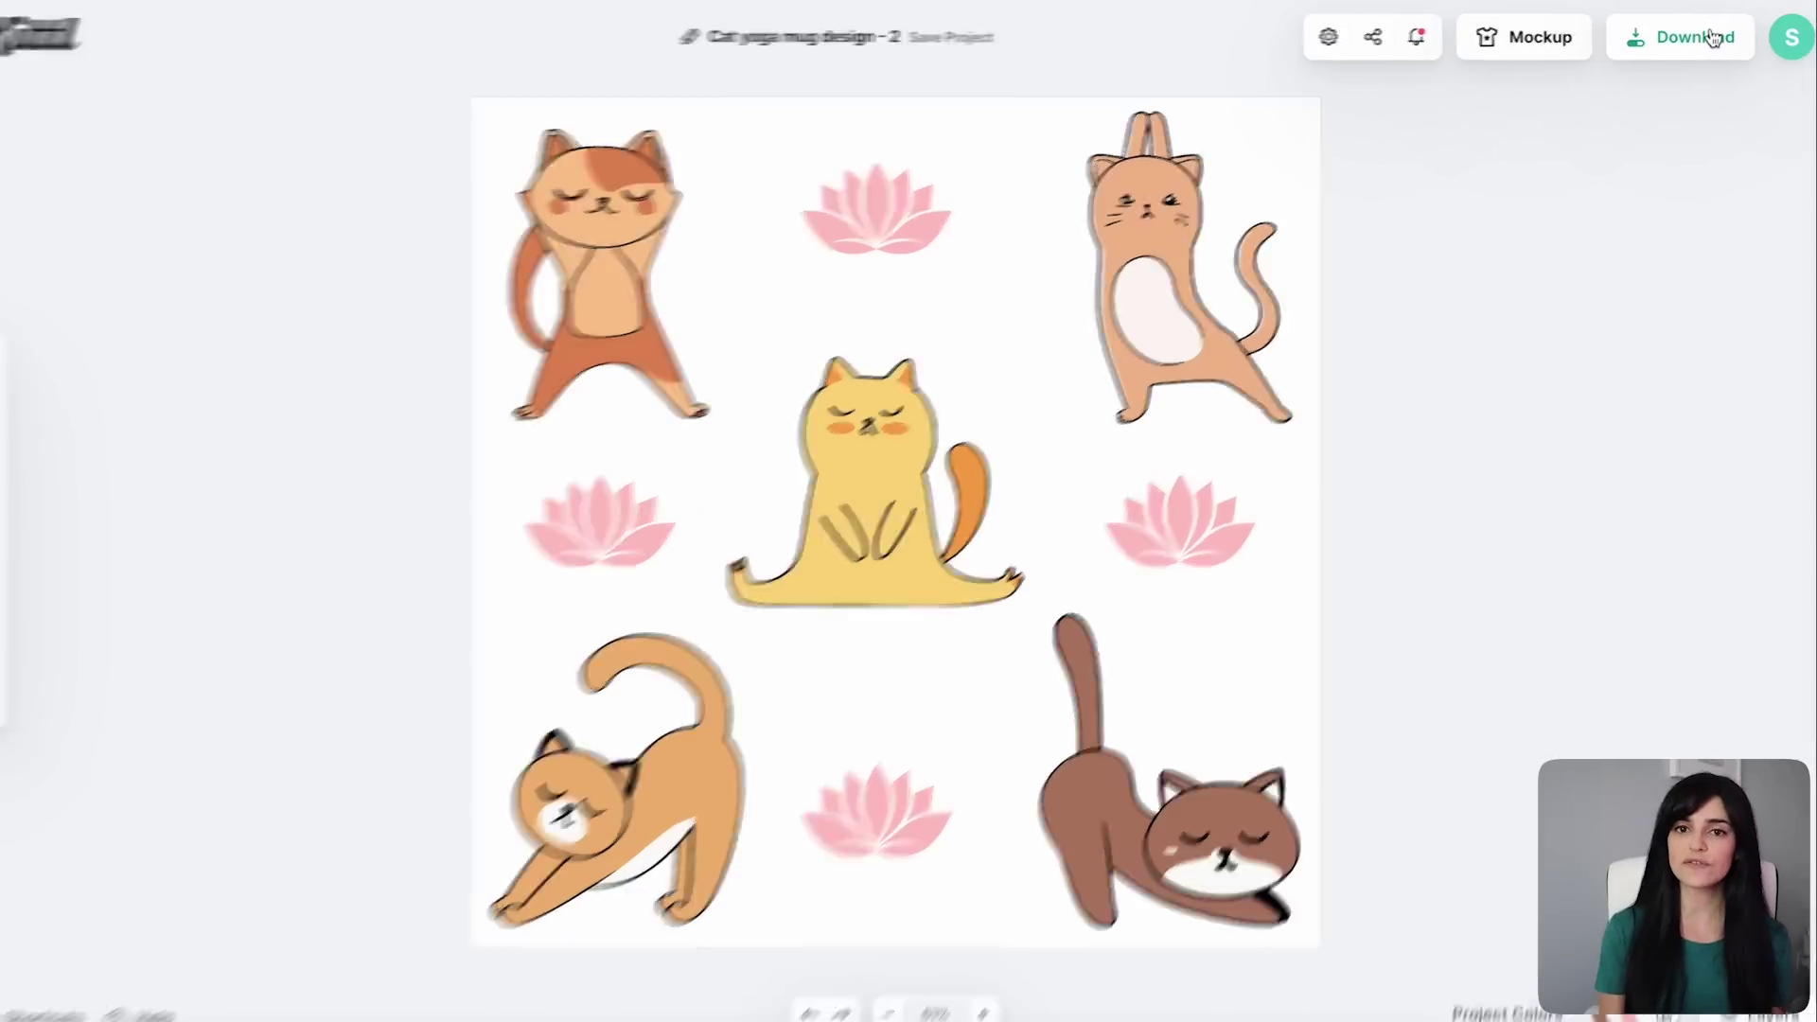
pyautogui.click(1705, 38)
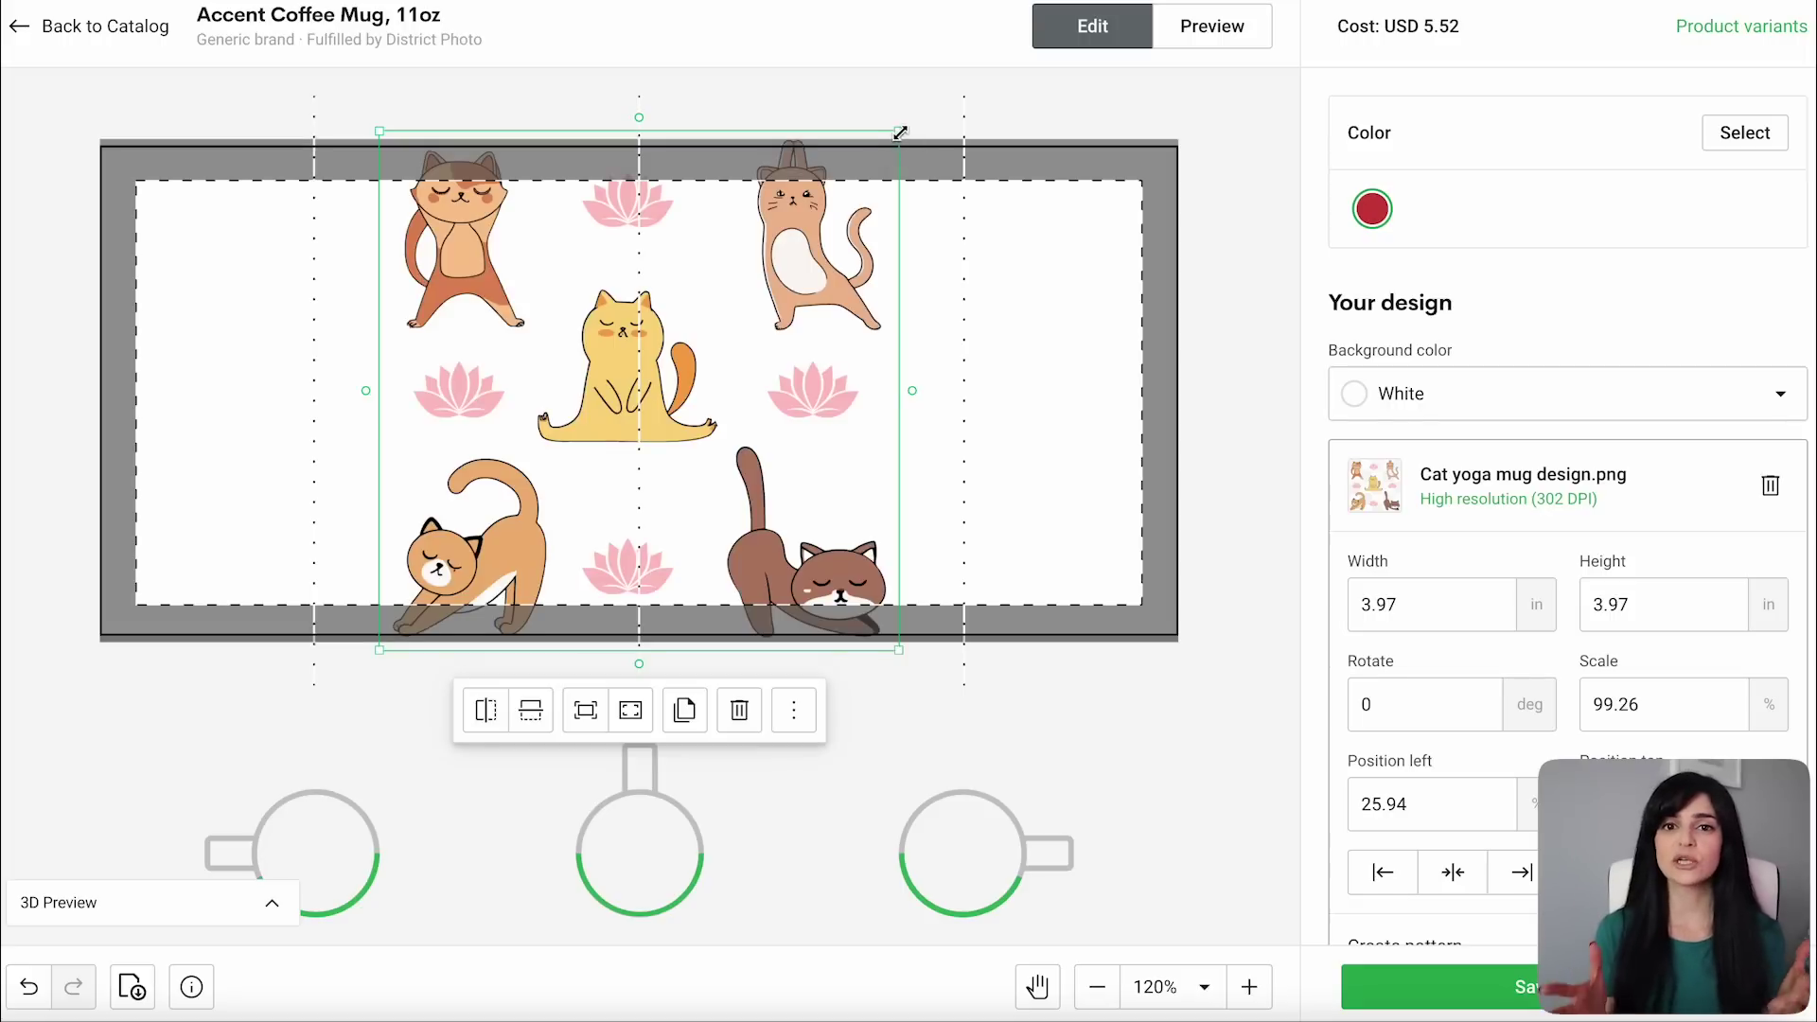
# - On the Accent Coffee Mug, shrink the cat design to about 1.39 in square at the print area's lower left and repeat it as a pattern
pyautogui.moveTo(900, 133); pyautogui.dragTo(561, 468)
pyautogui.moveTo(481, 553); pyautogui.dragTo(236, 507)
pyautogui.scroll(-2, 1786, 771)
pyautogui.click(1768, 791)
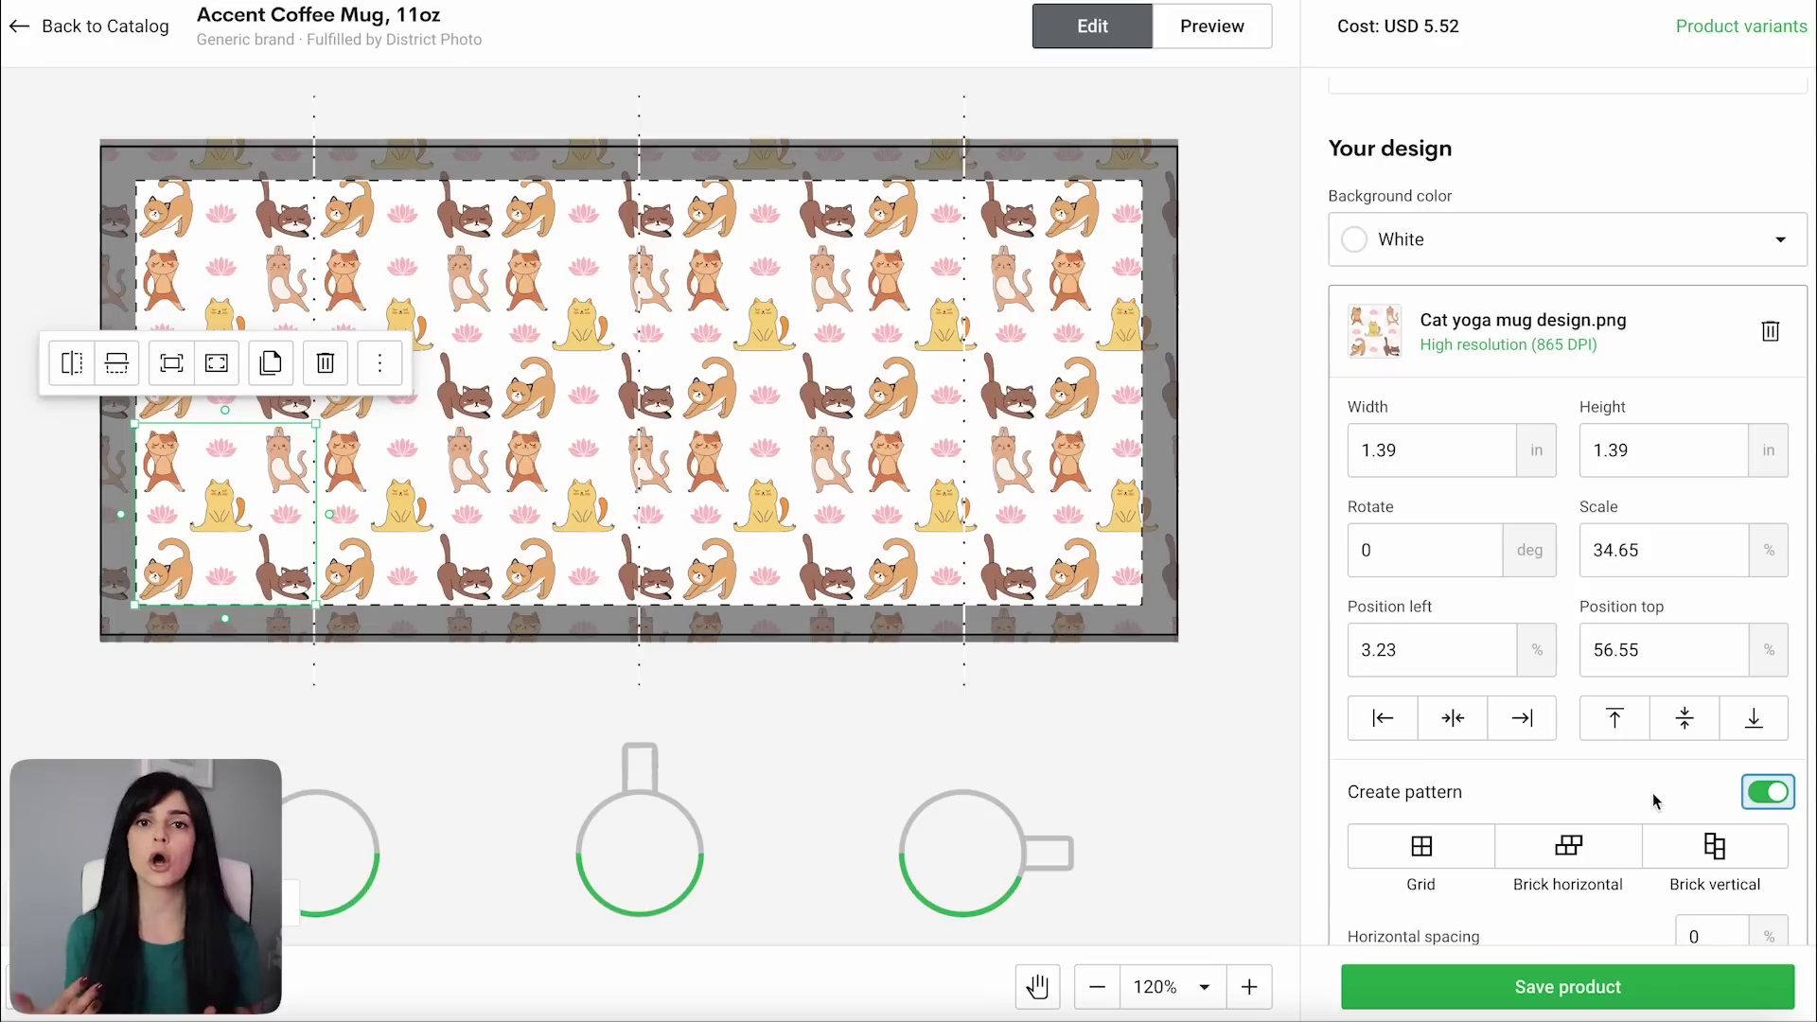
# - Arrange the cat pattern as Brick horizontal and preview the mug in the Context view
pyautogui.scroll(-3, 1652, 792)
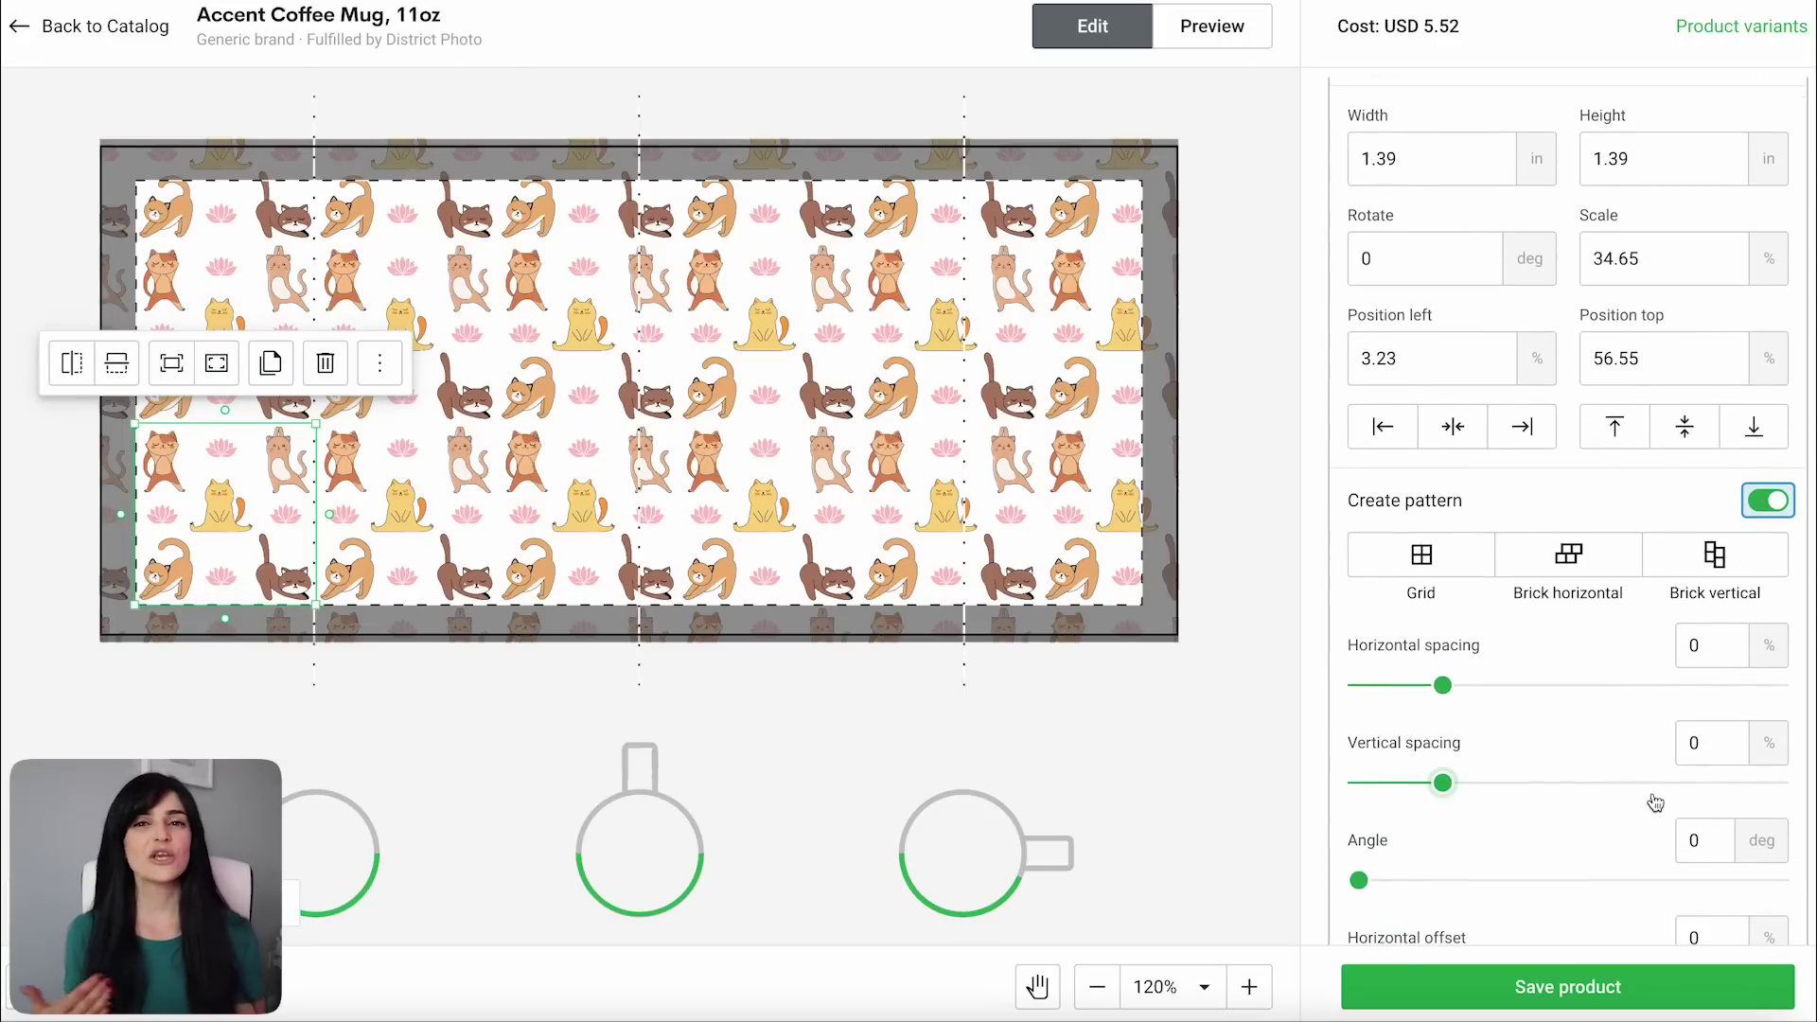
pyautogui.click(1606, 566)
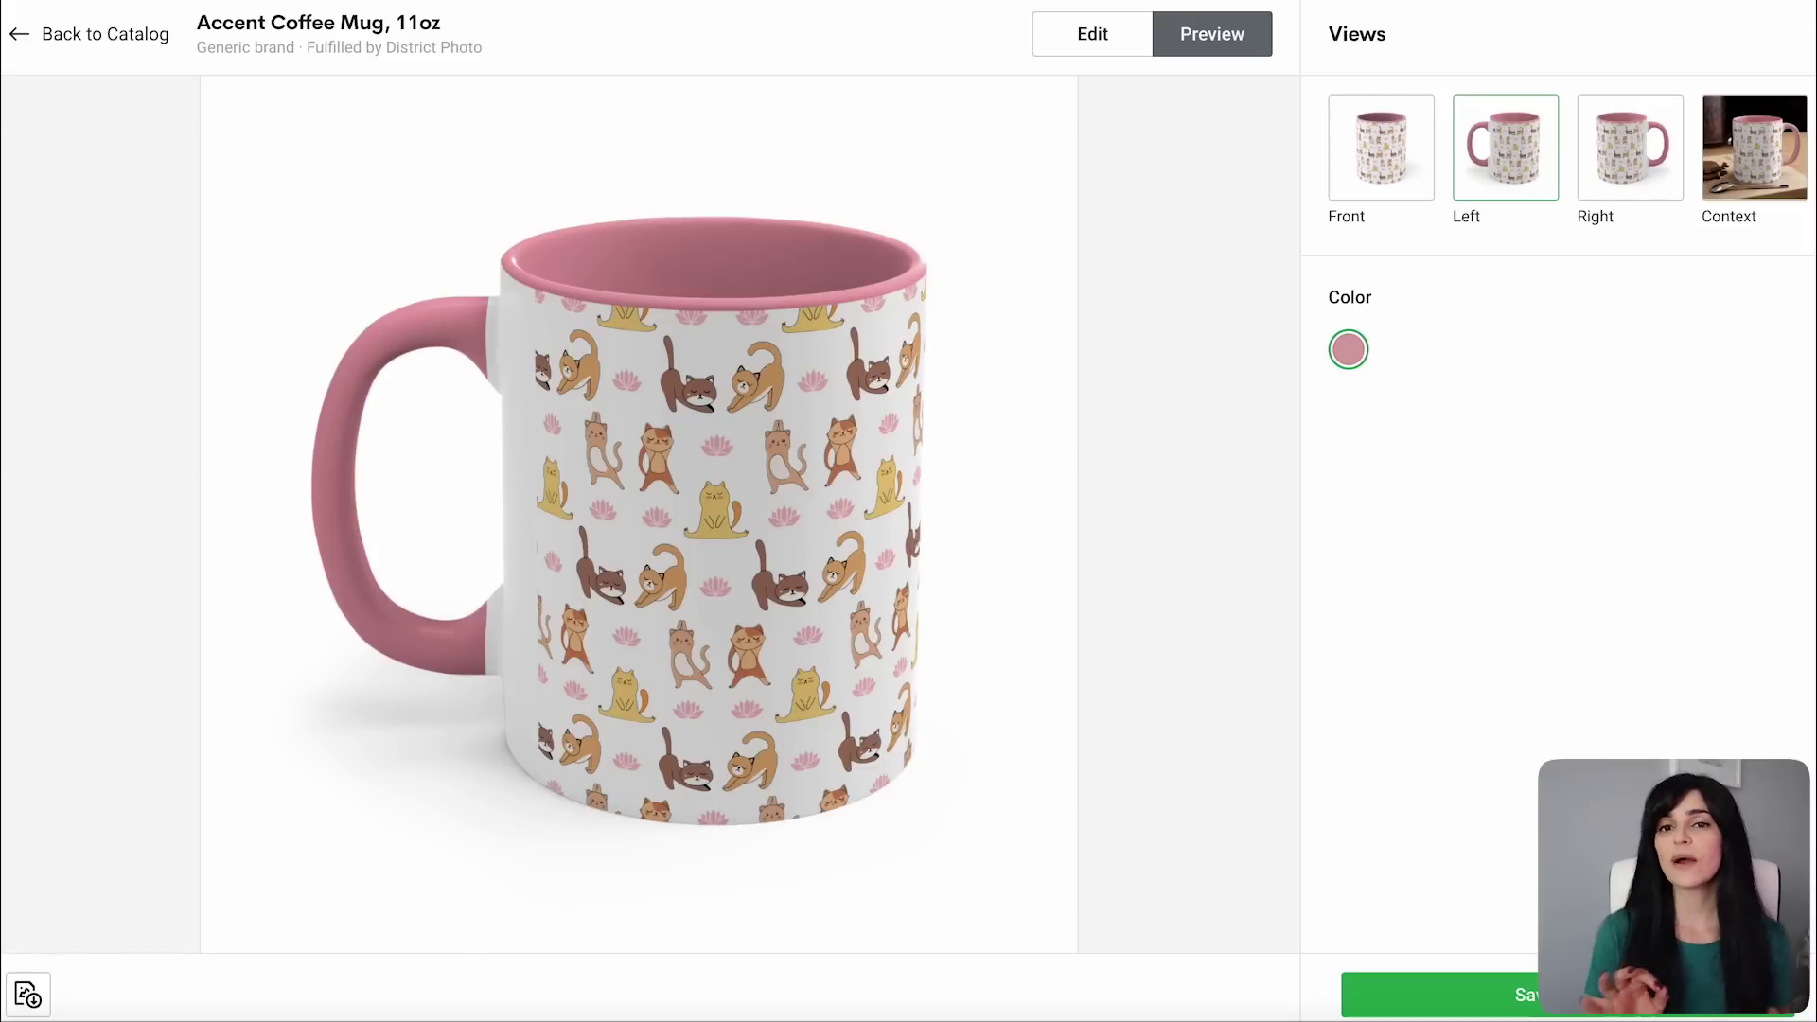
pyautogui.click(1798, 101)
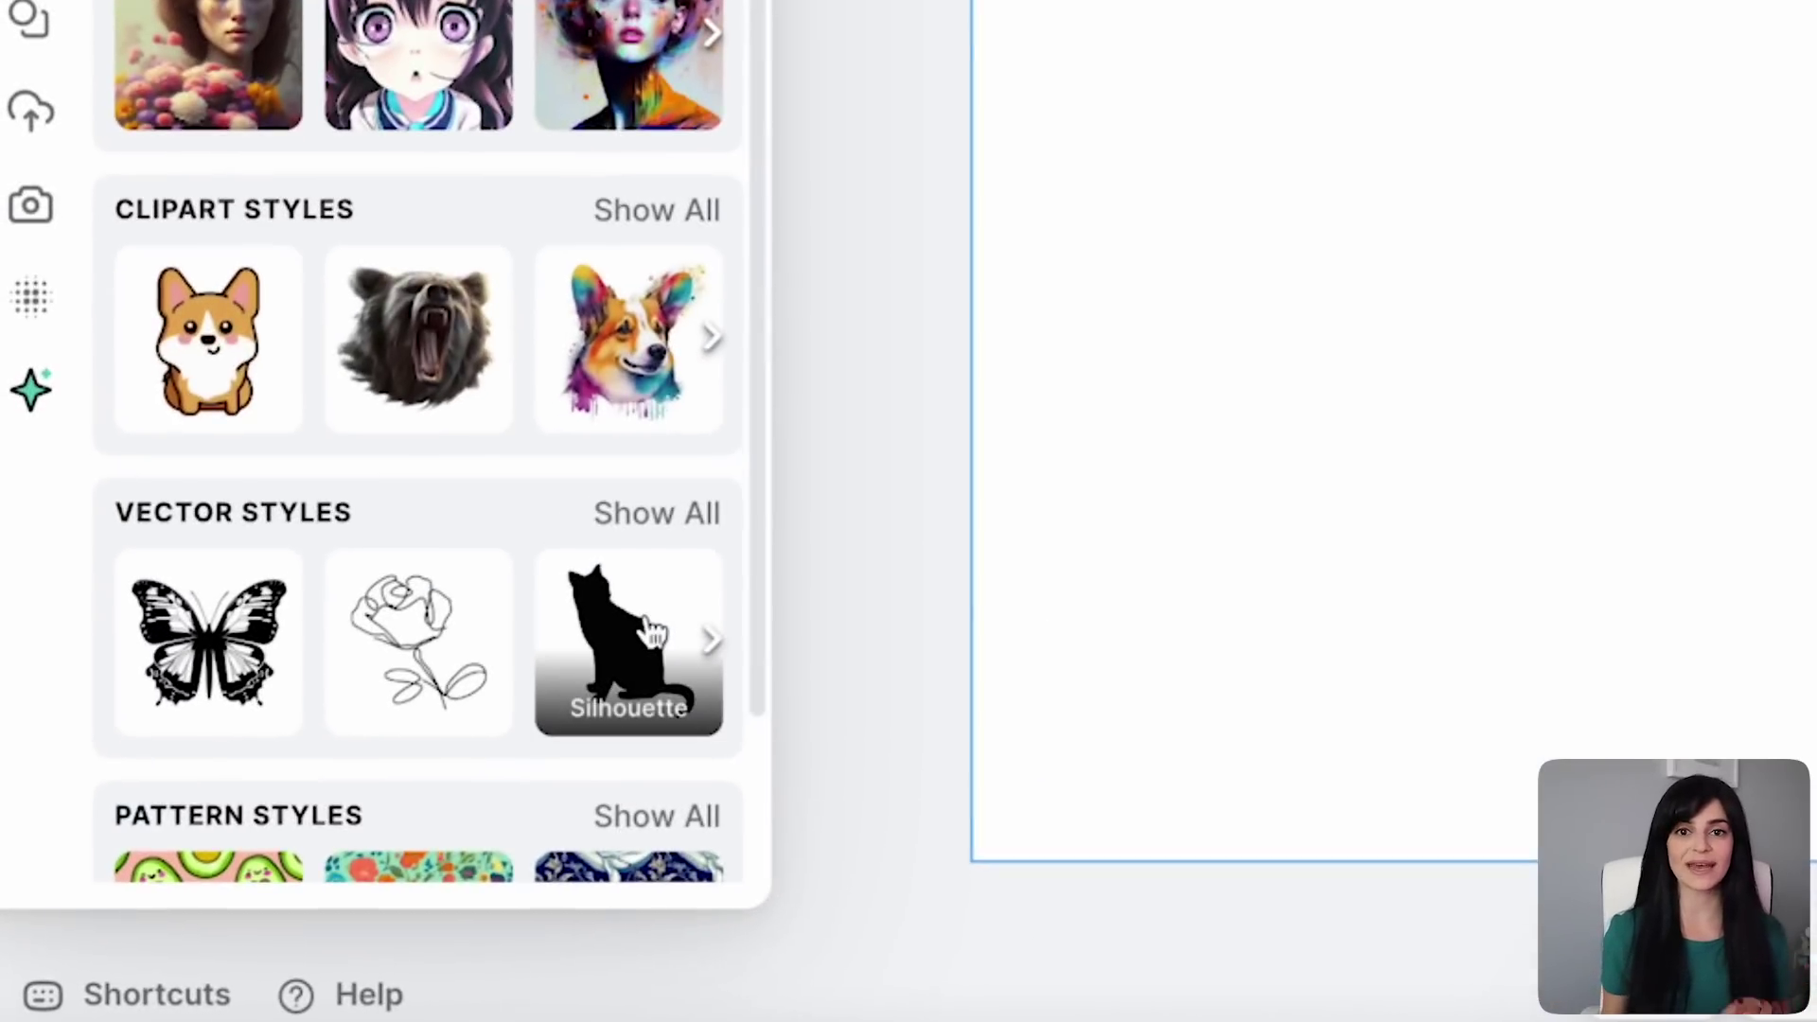
# - In the Kittl project "Yoga mug design", generate an AI image of "a yoga pose" in the Silhouette vector style
pyautogui.click(582, 662)
pyautogui.scroll(-2, 650, 630)
pyautogui.scroll(2, 649, 629)
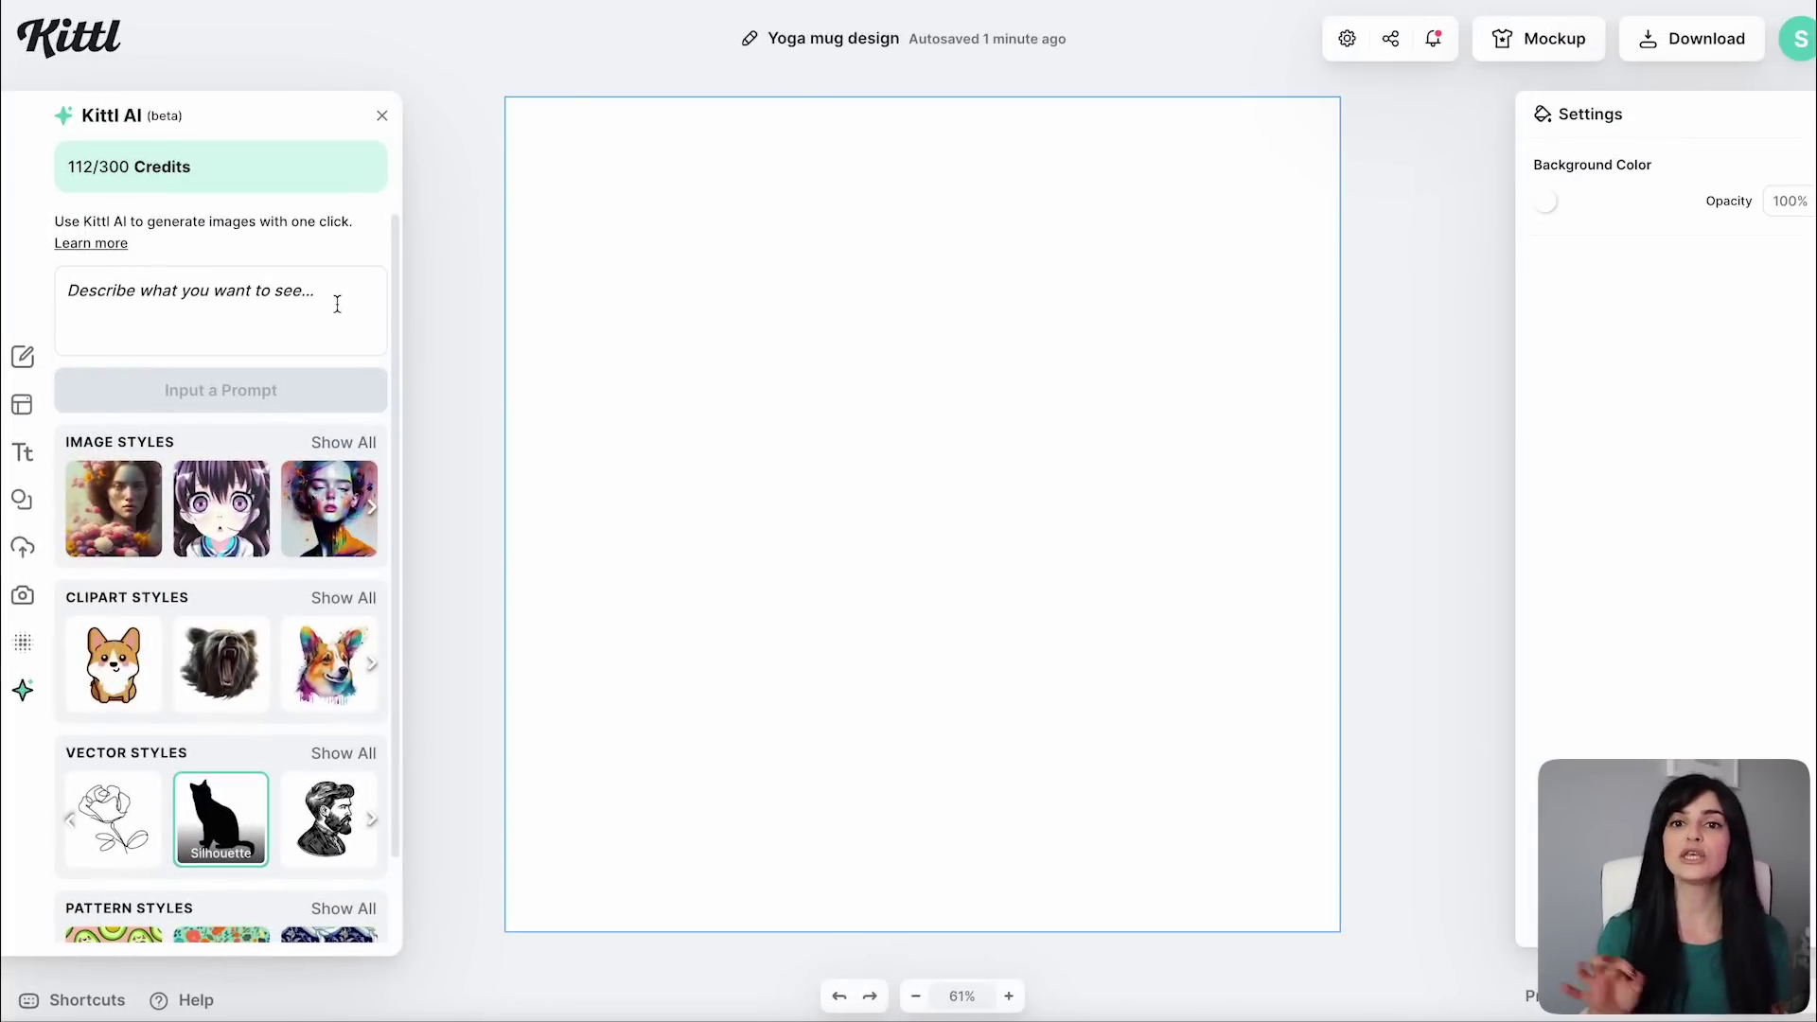
pyautogui.click(337, 303)
pyautogui.write('a yoga')
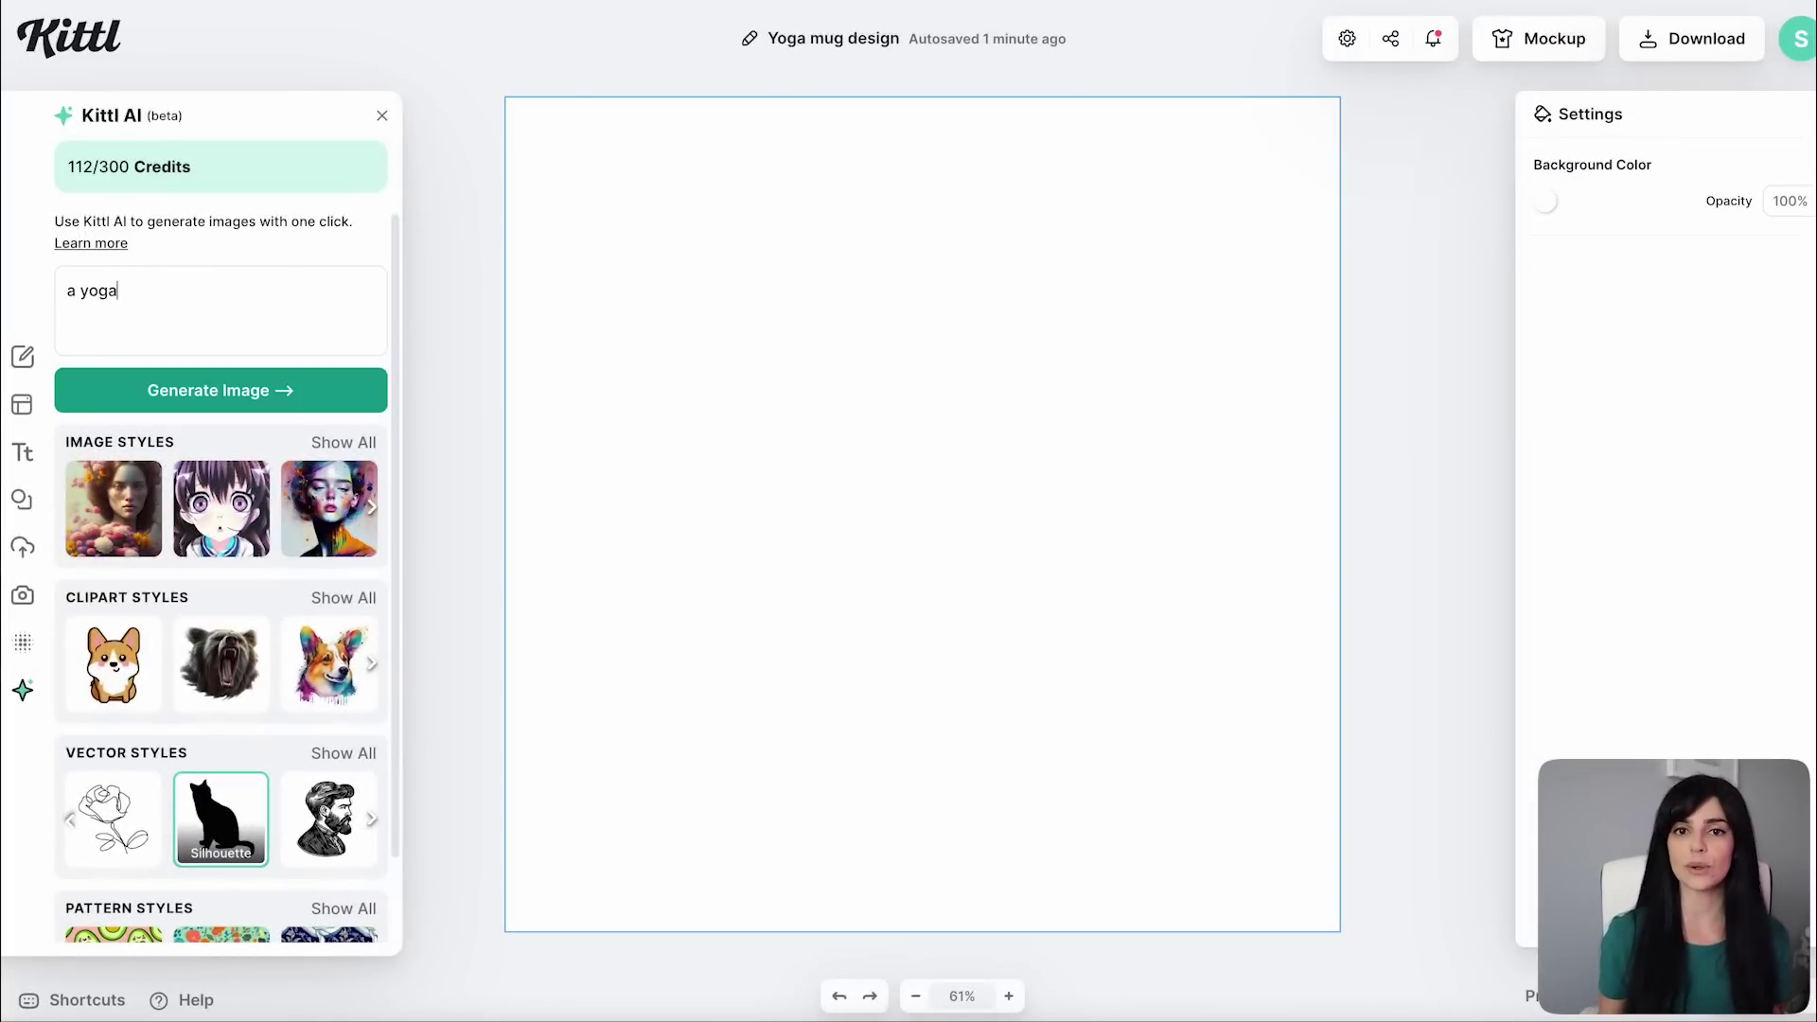
pyautogui.write(' pose')
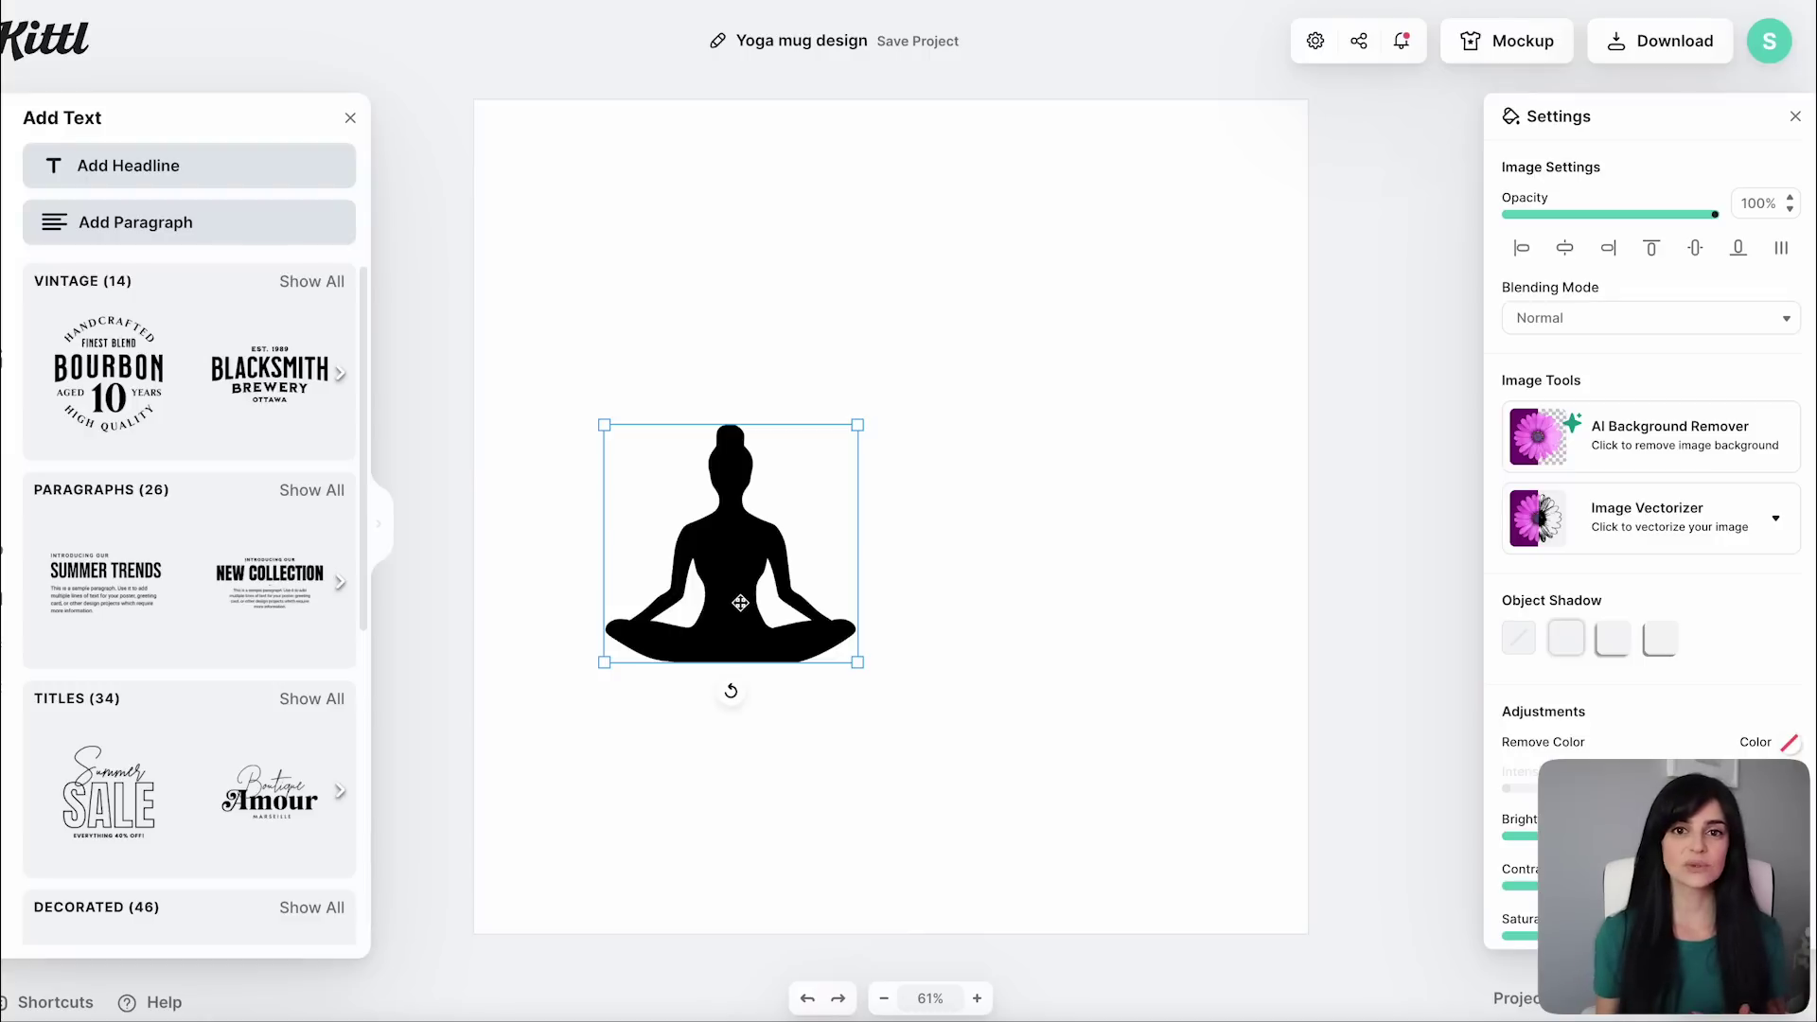
# - Centre the yoga silhouette near the artboard's top and add the headline "I DO YOGA BECAUSE MY DOG JOINS IN" below it
pyautogui.moveTo(740, 602); pyautogui.dragTo(899, 319)
pyautogui.click(1565, 248)
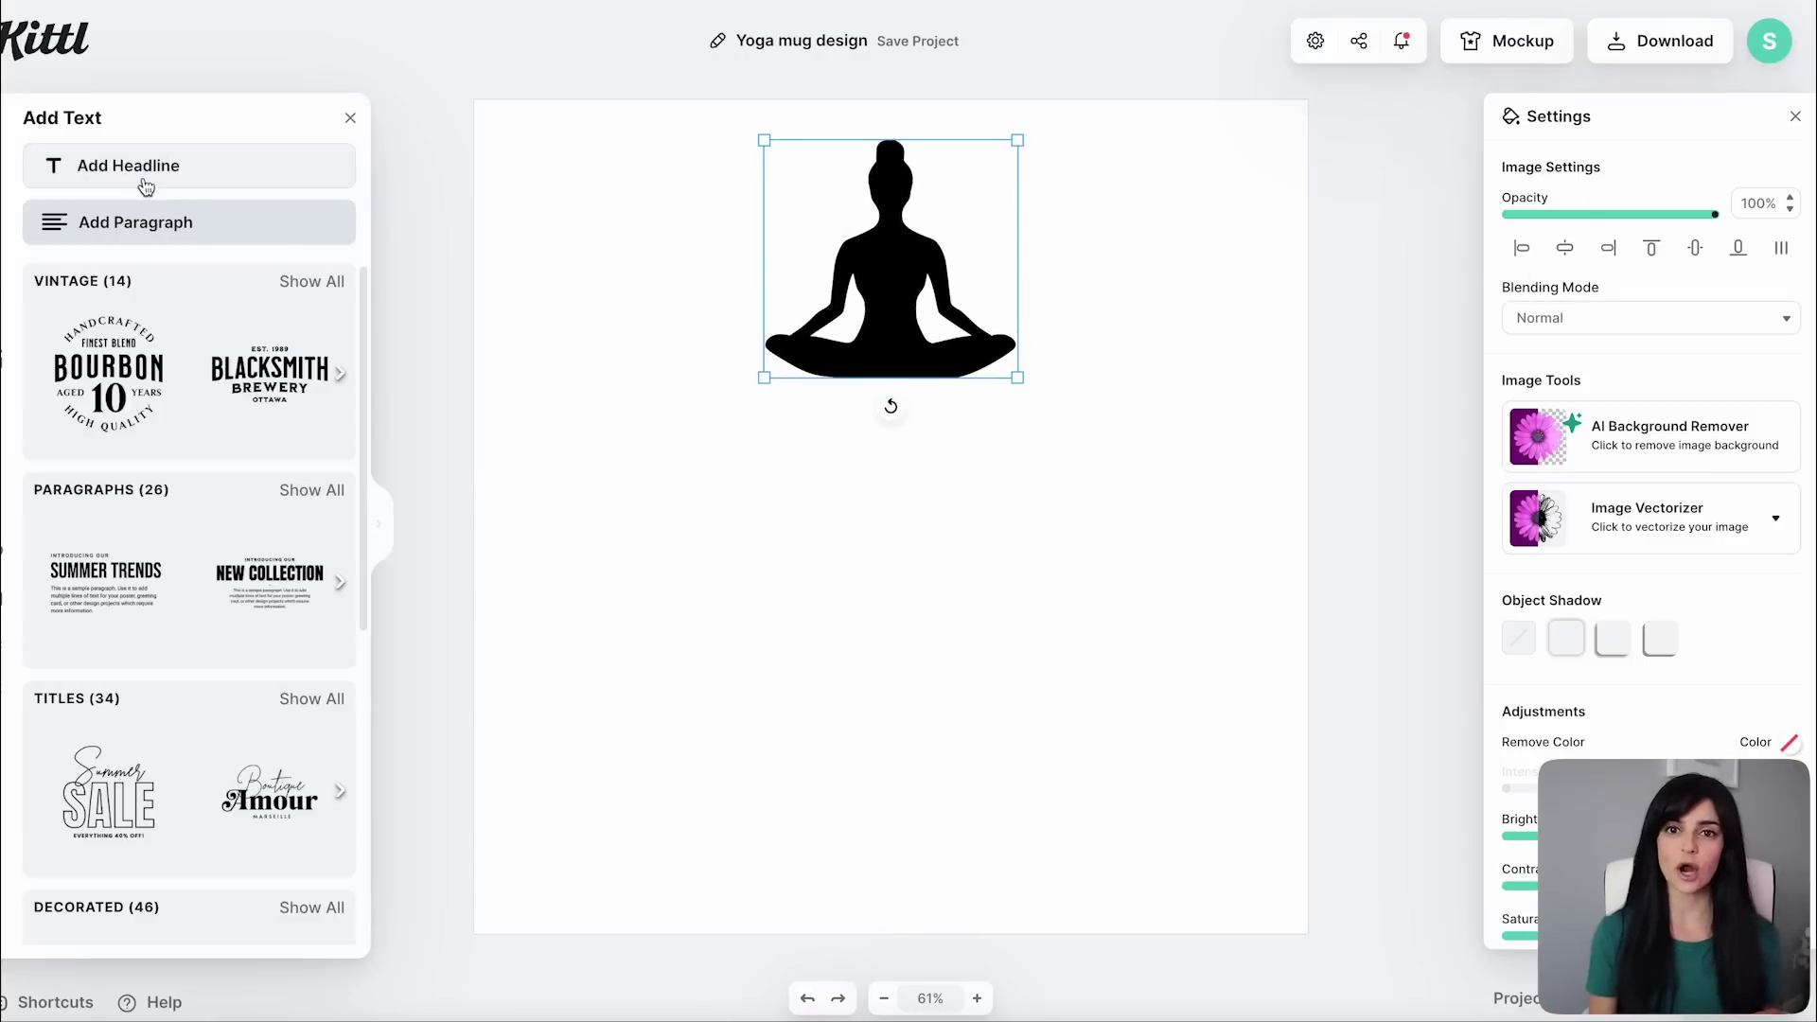
pyautogui.click(134, 180)
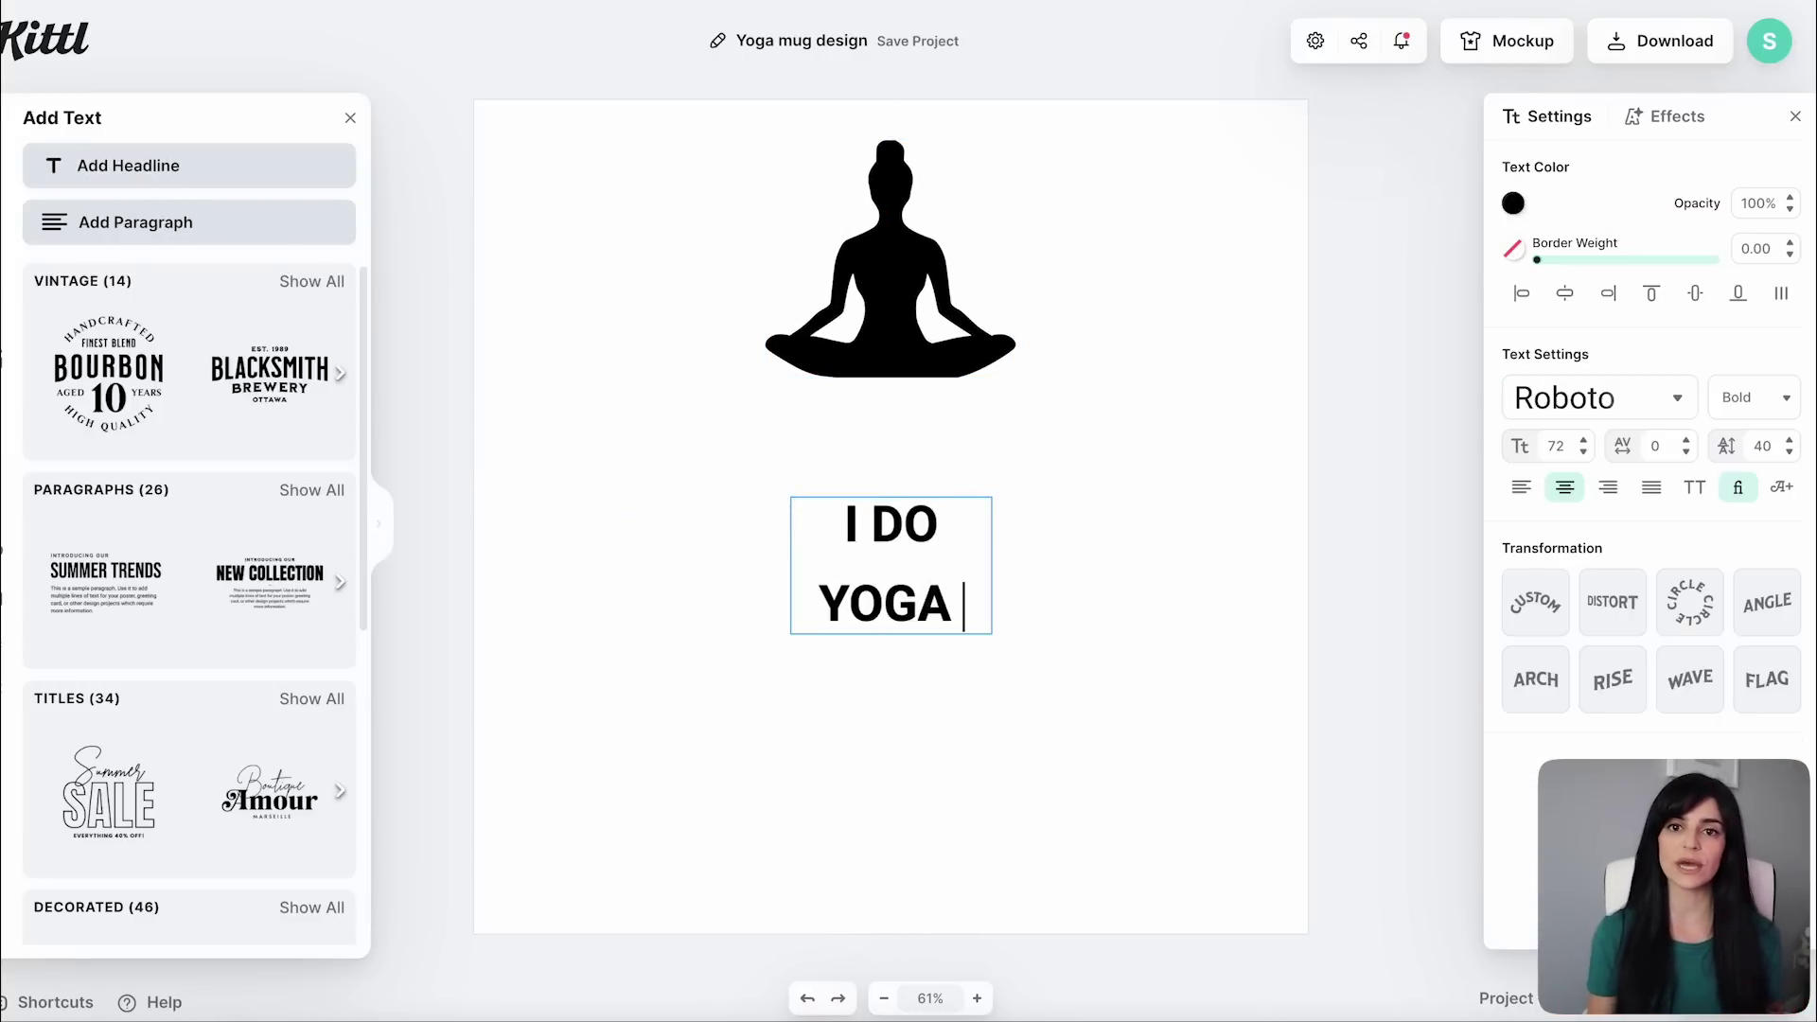
pyautogui.write('E MY DOG JOINS I')
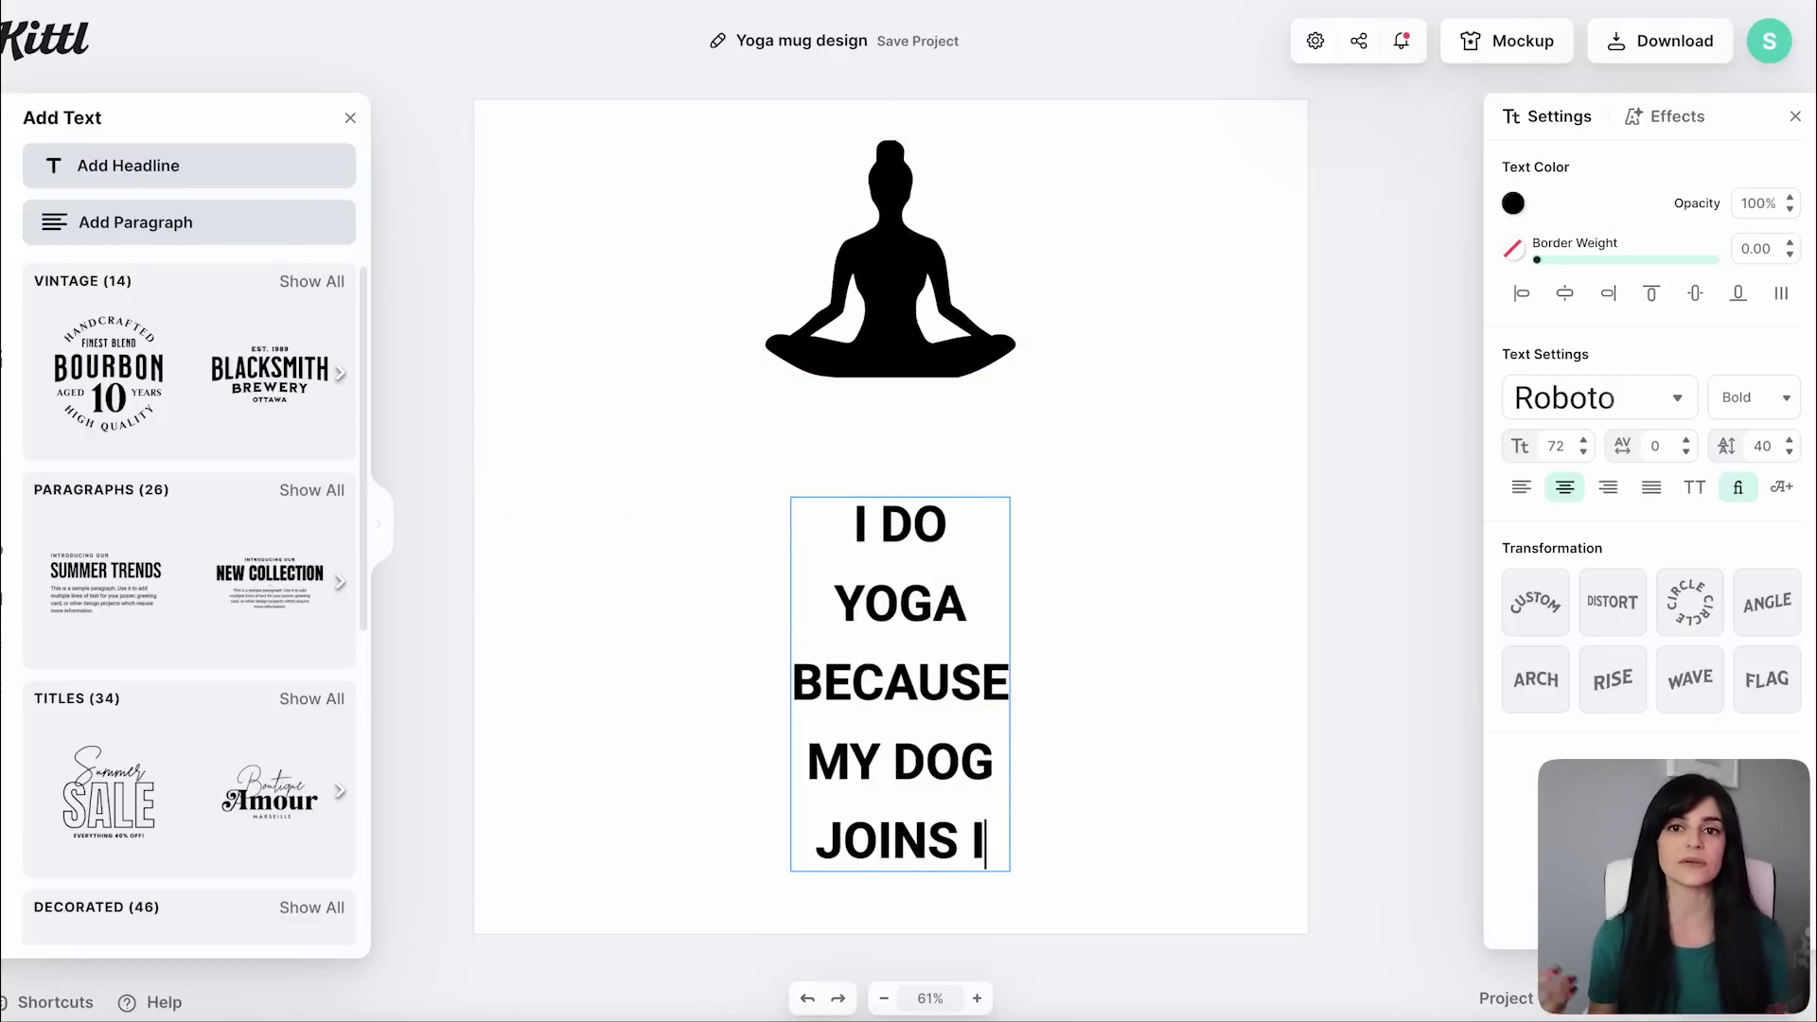
# - Set the headline in the Amatic SC typeface at size 160 and adjust its line spacing
pyautogui.click(1657, 417)
pyautogui.click(1371, 296)
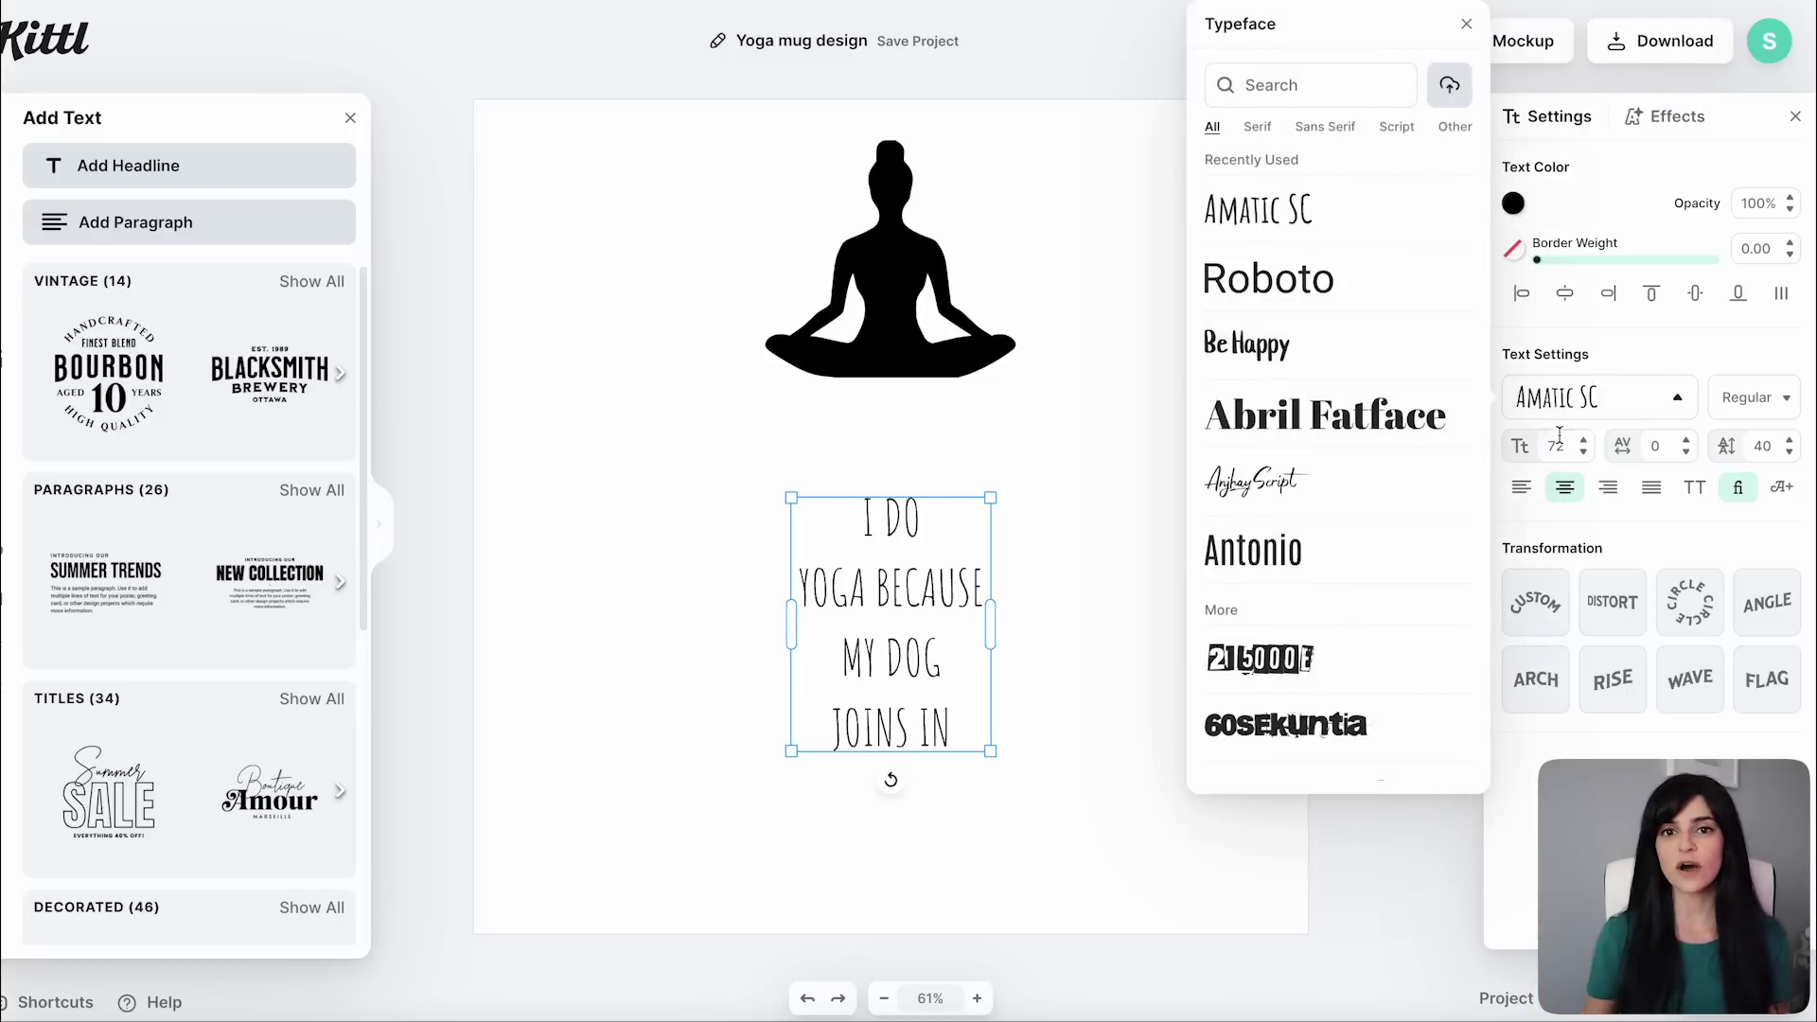
pyautogui.click(1563, 446)
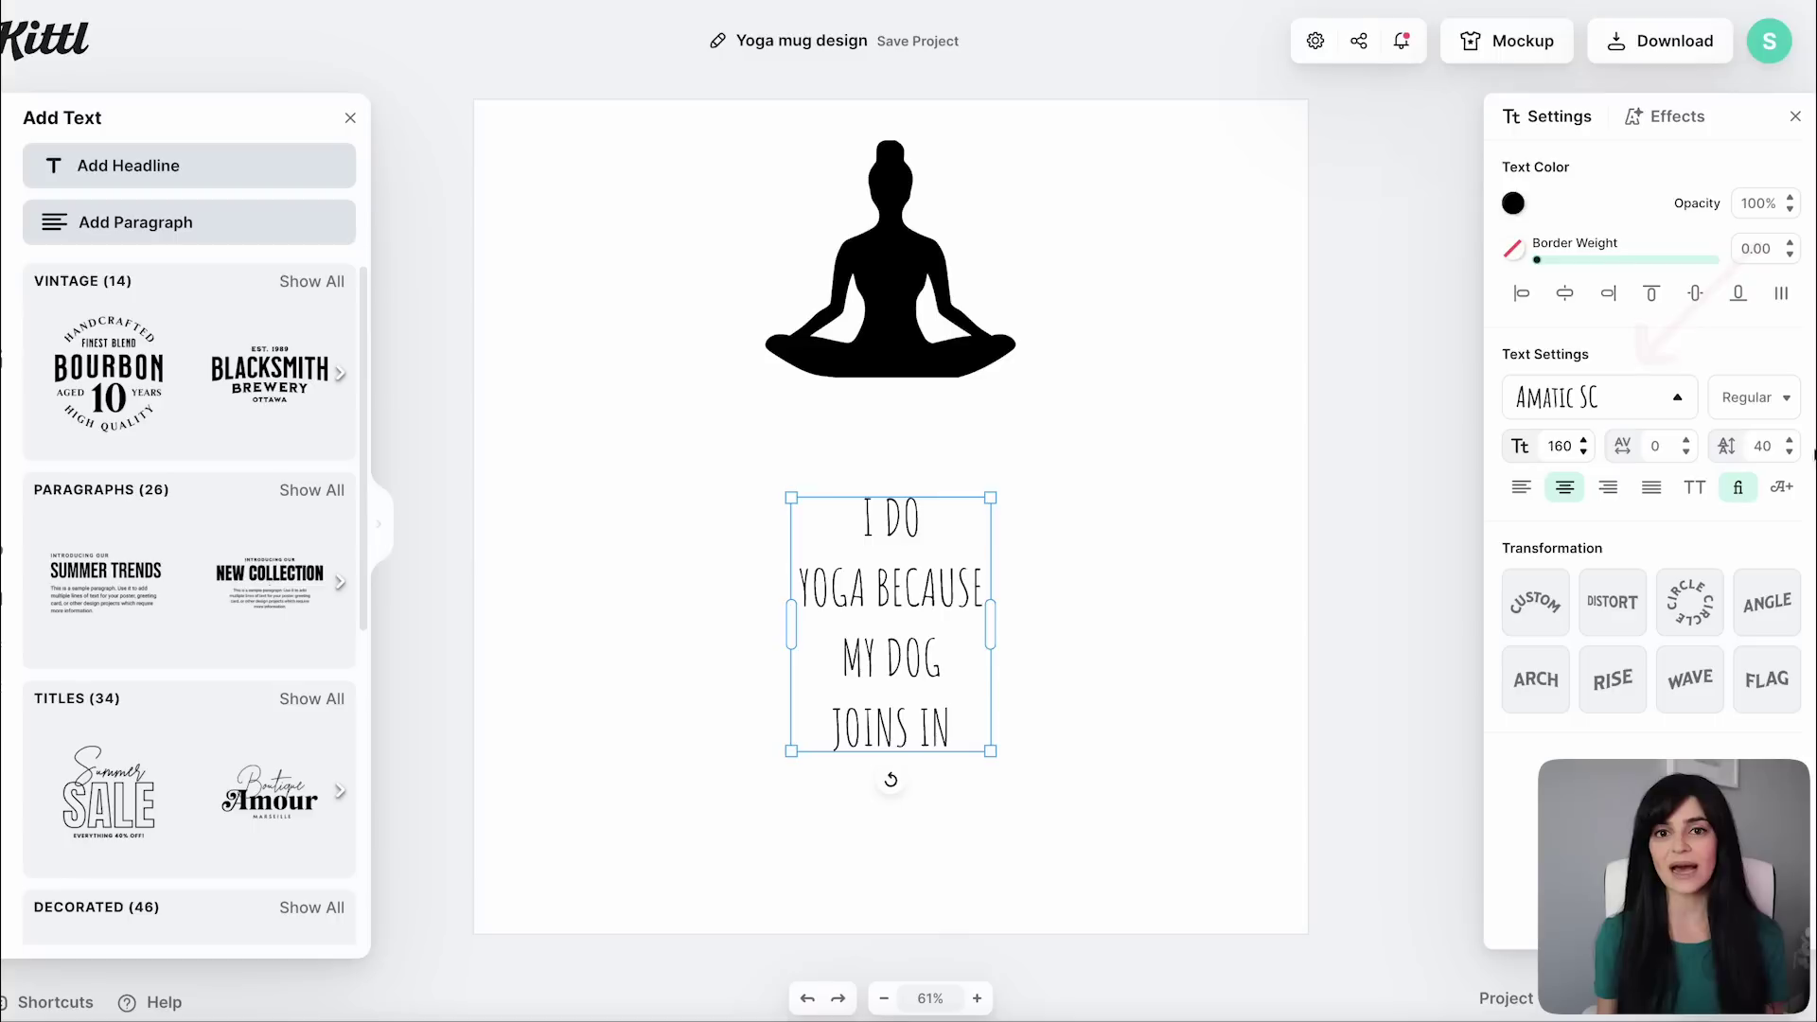
pyautogui.click(1762, 446)
pyautogui.press('Return')
# - Widen the headline's text box and centre it beneath the yoga silhouette
pyautogui.moveTo(992, 972); pyautogui.dragTo(1269, 976)
pyautogui.moveTo(1074, 692); pyautogui.dragTo(935, 599)
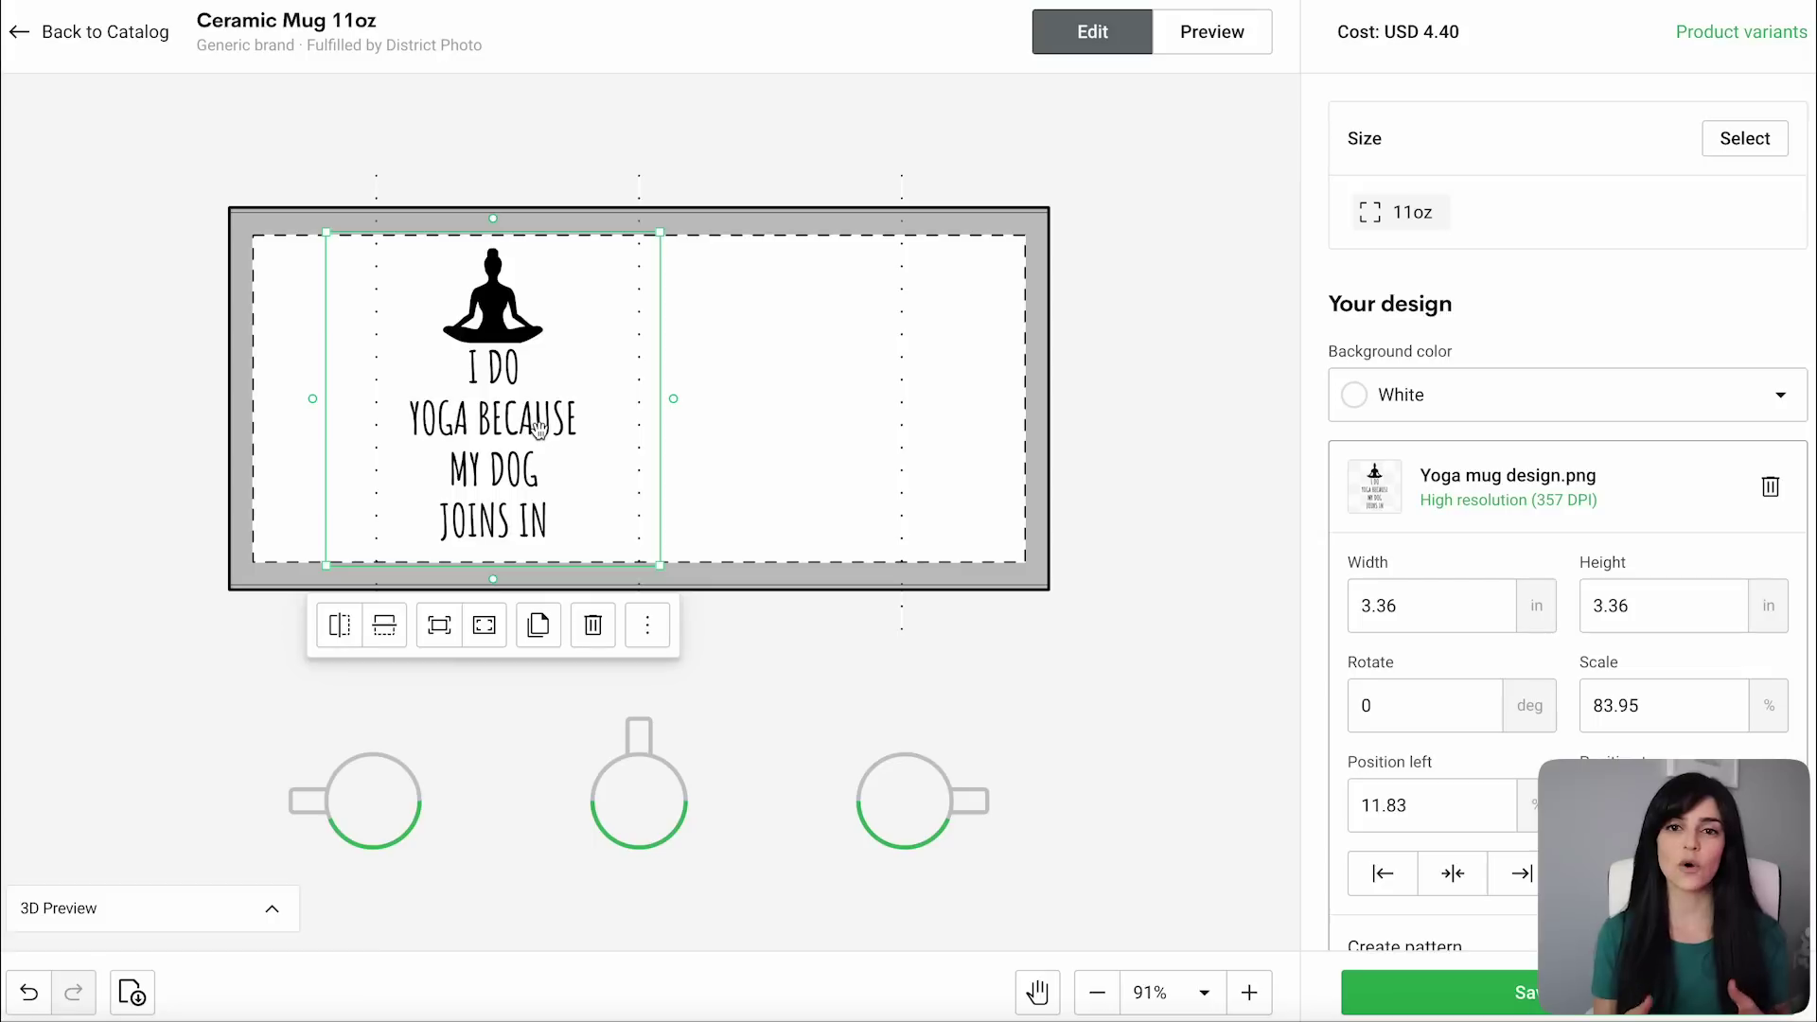
# - On the Ceramic Mug 11oz, move the yoga design to the print area's left side and place a duplicate on the right side
pyautogui.moveTo(544, 428); pyautogui.dragTo(419, 428)
pyautogui.click(414, 624)
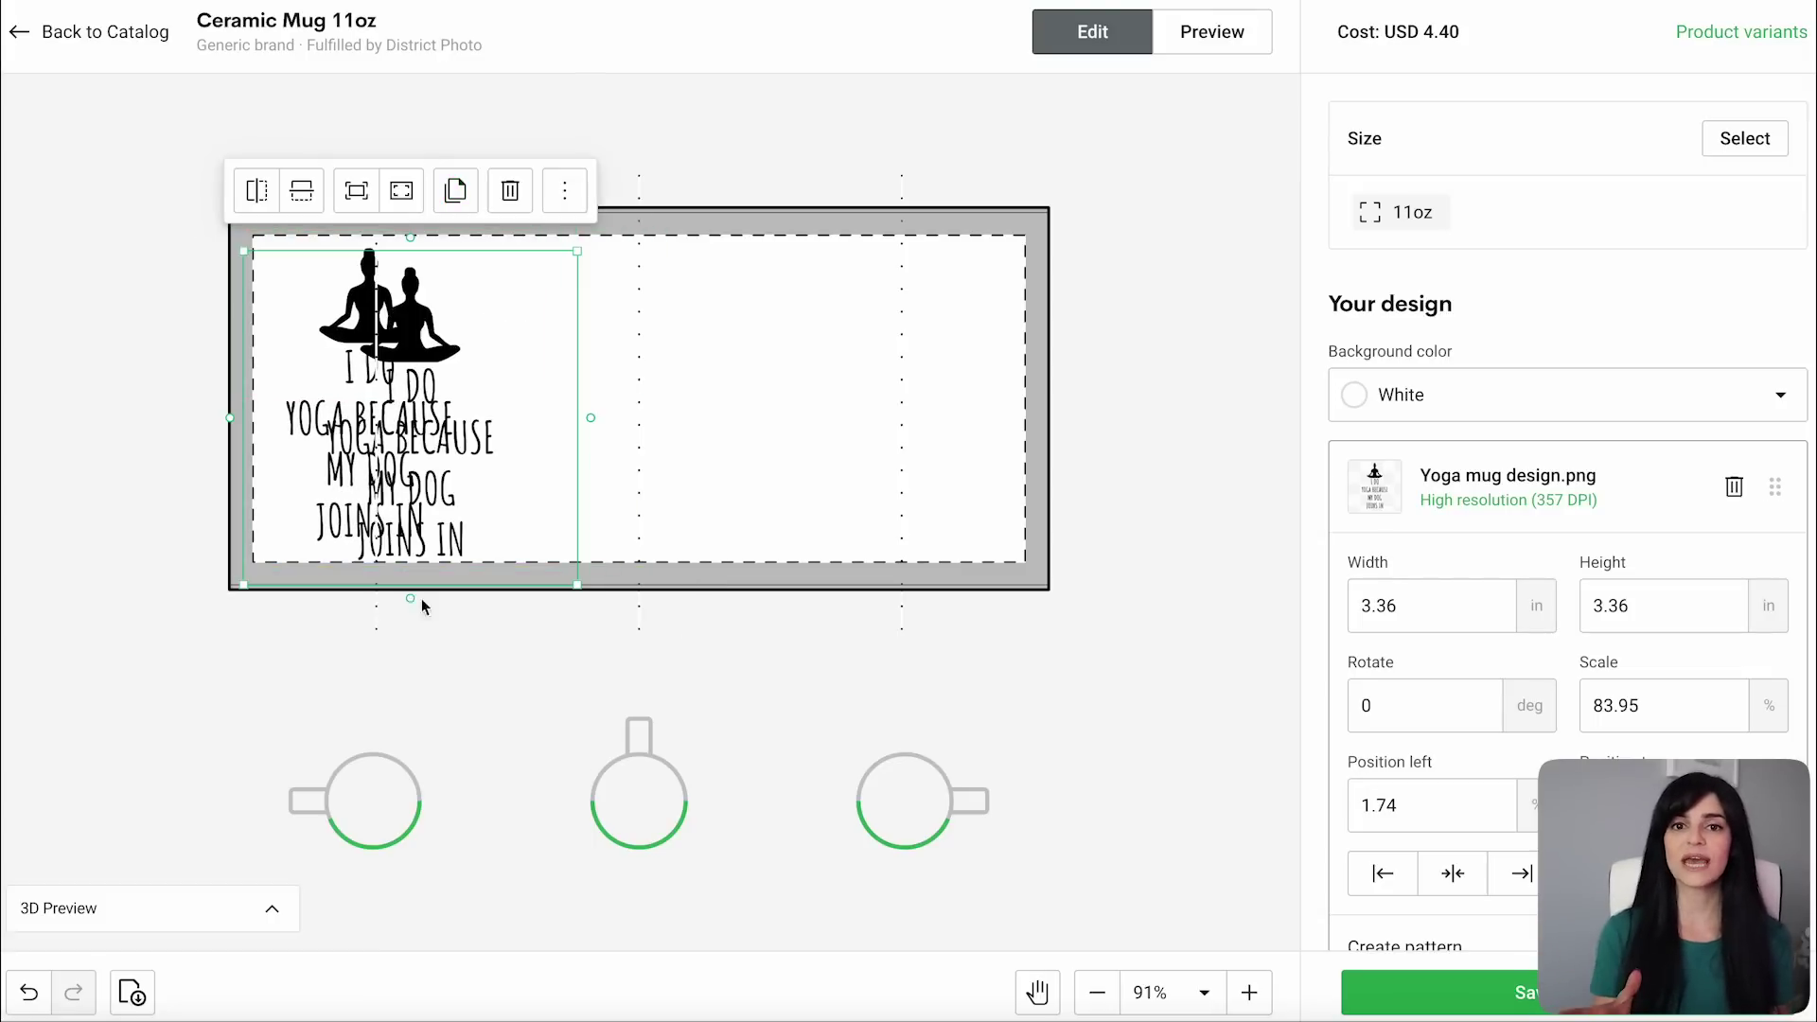
pyautogui.moveTo(411, 414); pyautogui.dragTo(916, 395)
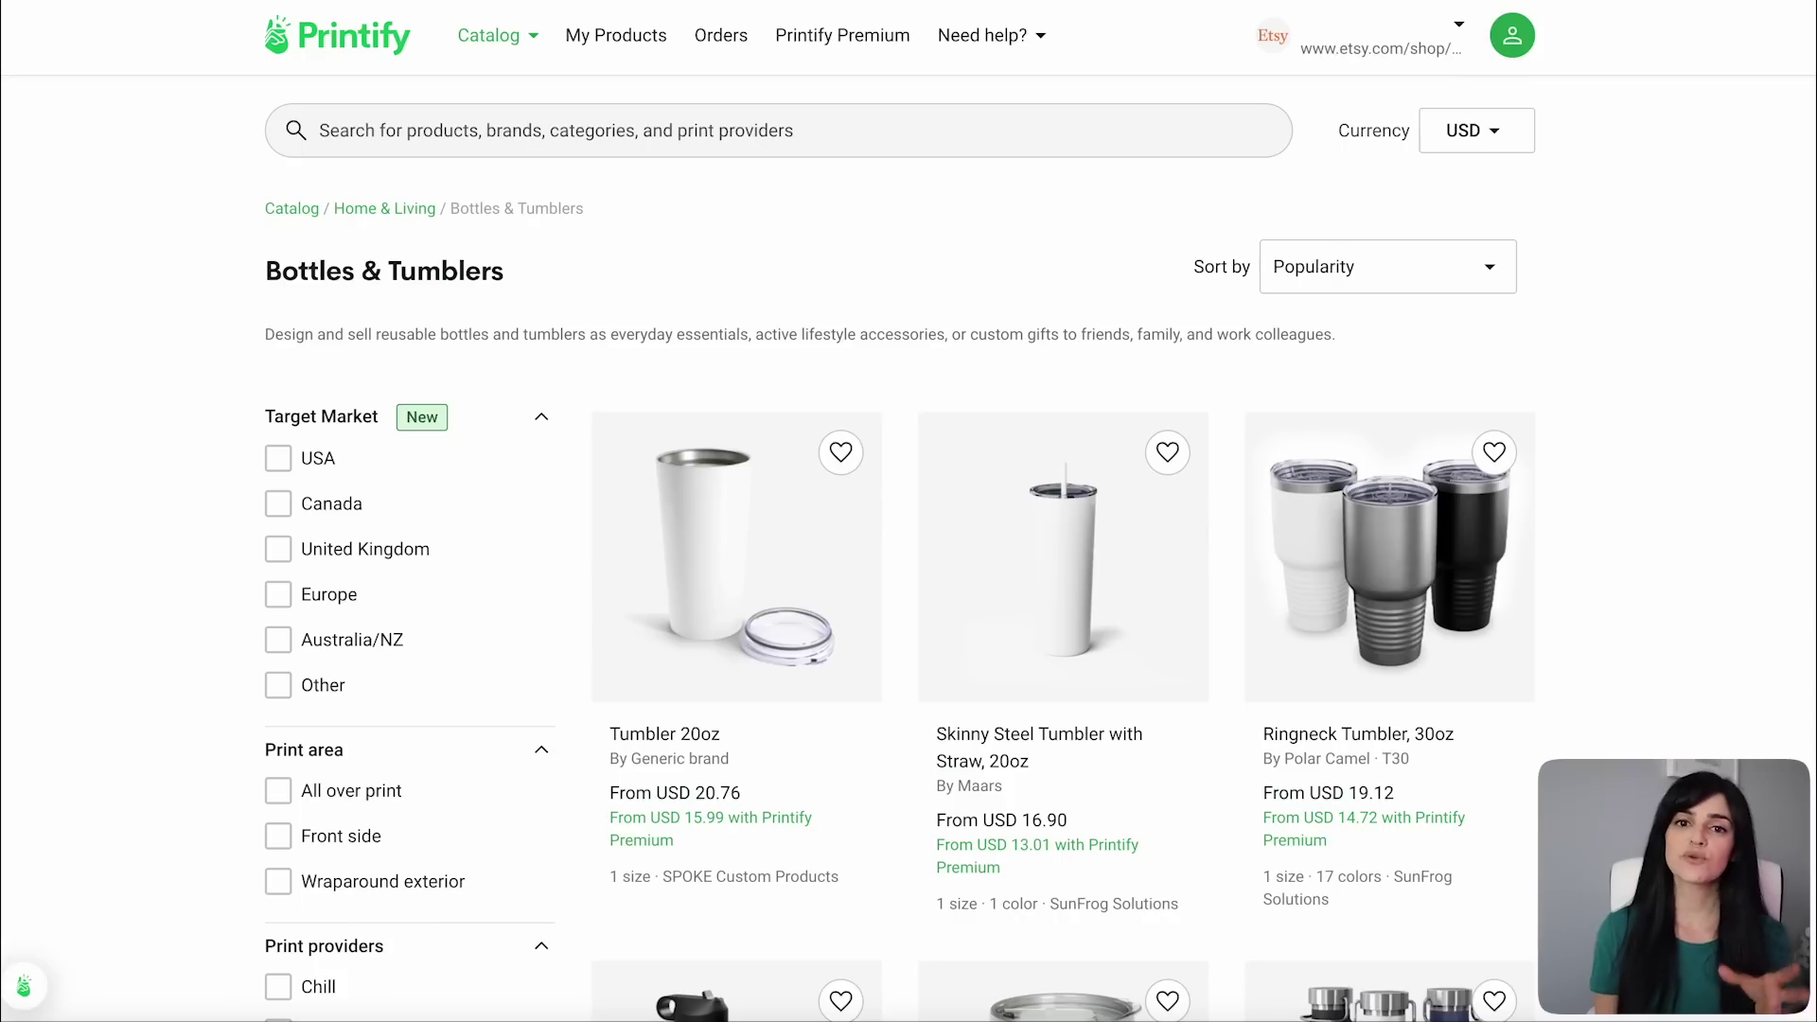
# - Open the Skinny Steel Tumbler with Straw, 20oz, in Printify's design editor
pyautogui.click(1127, 628)
pyautogui.click(1449, 939)
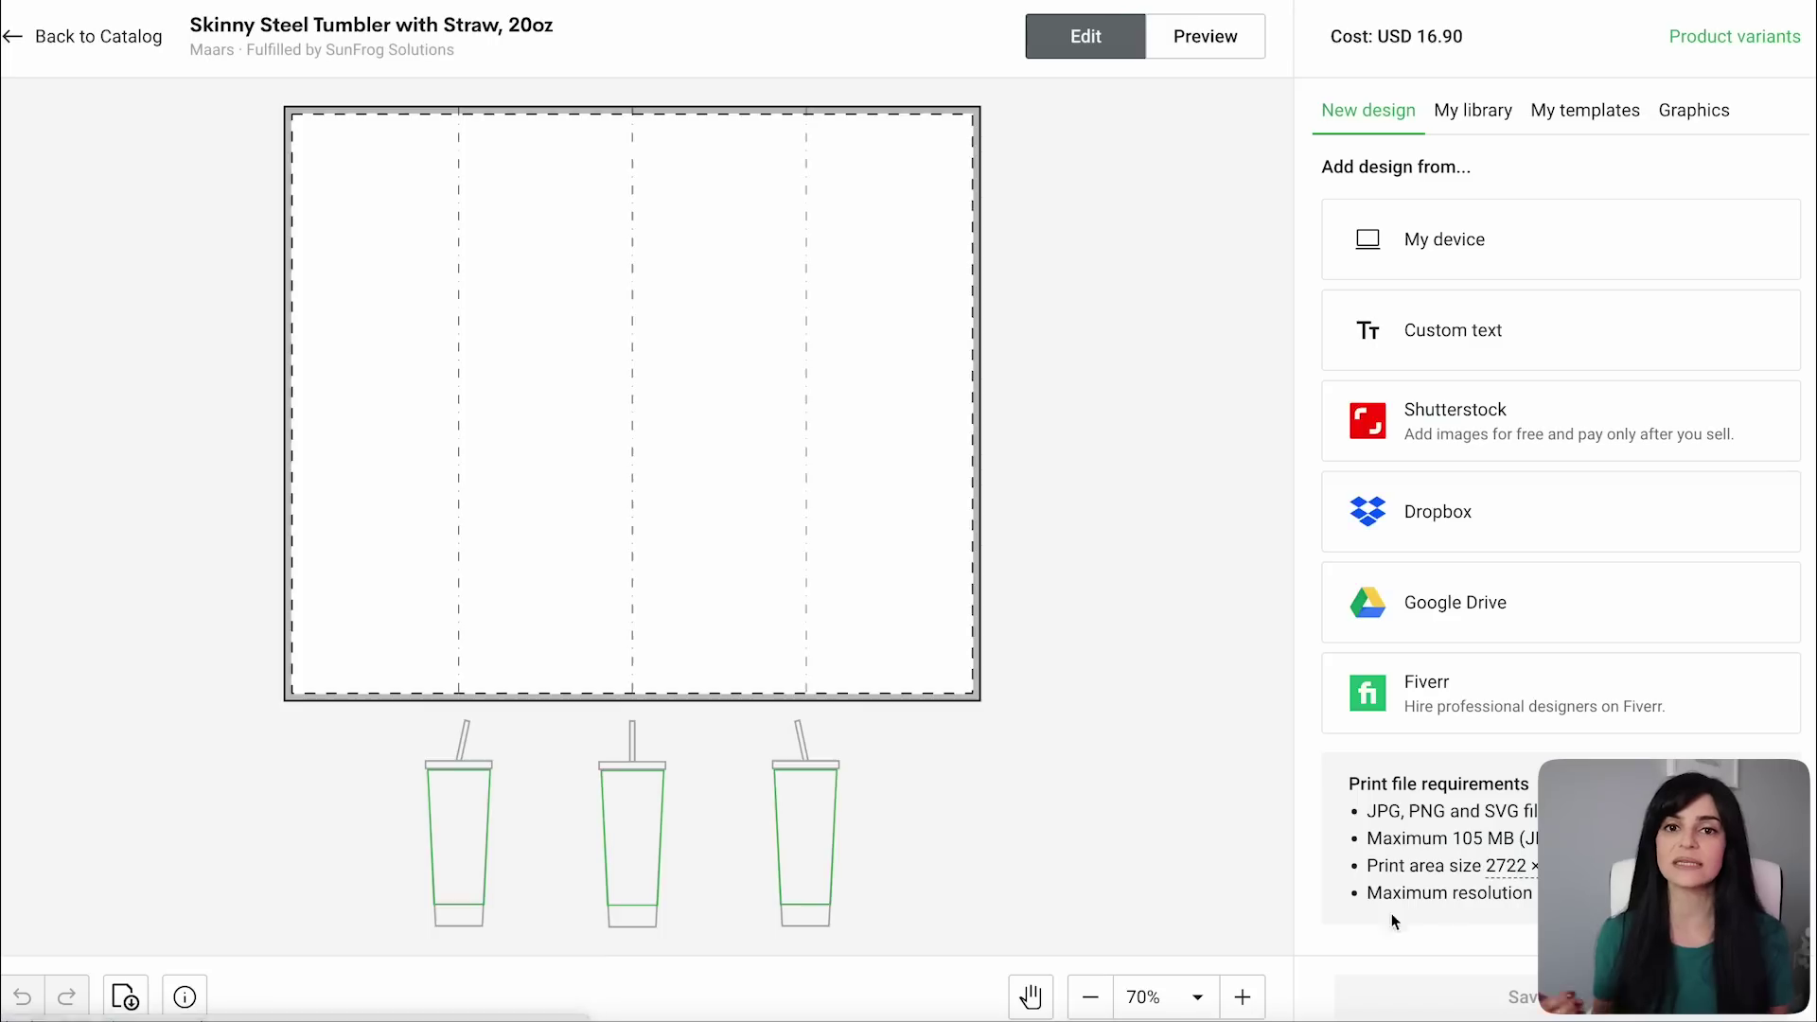
# - Add Cat yoga mug design.png to the tumbler and shrink it to about 1.41 in square in the print area's lower-left corner
pyautogui.moveTo(0, 440); pyautogui.dragTo(341, 474)
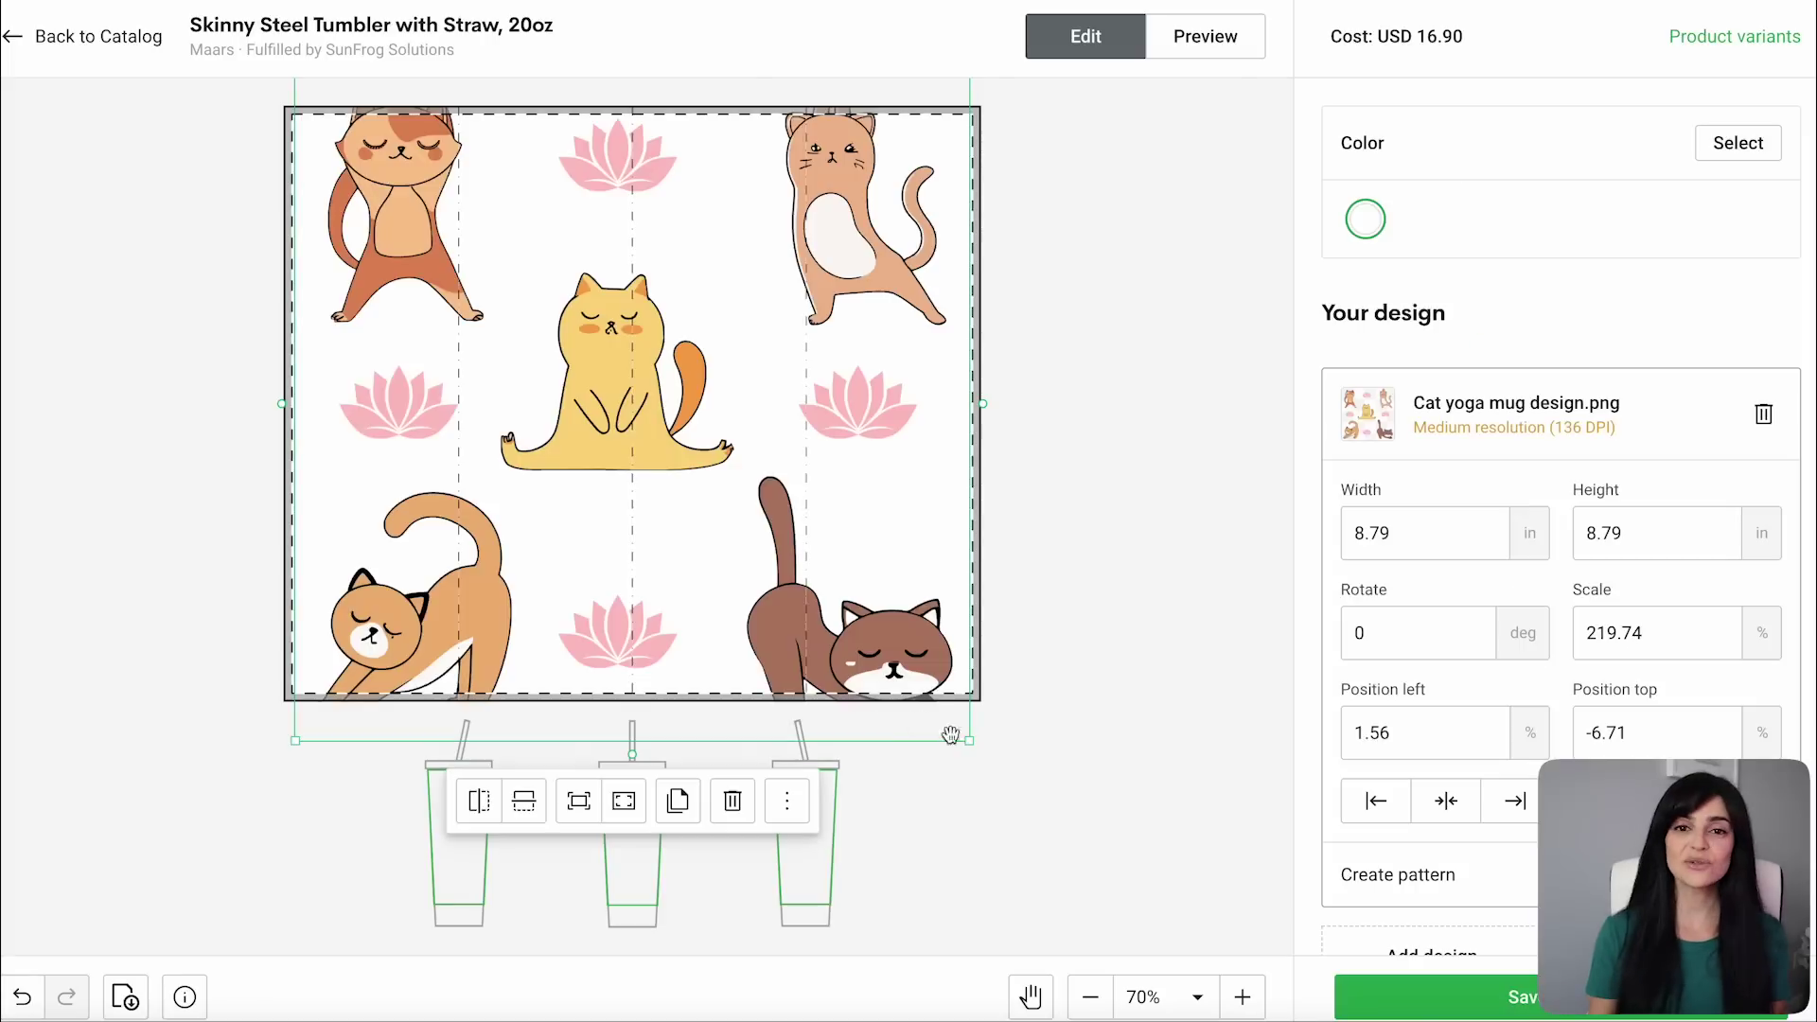
pyautogui.moveTo(966, 744); pyautogui.dragTo(541, 357)
pyautogui.moveTo(417, 252); pyautogui.dragTo(414, 593)
pyautogui.moveTo(535, 454); pyautogui.dragTo(407, 591)
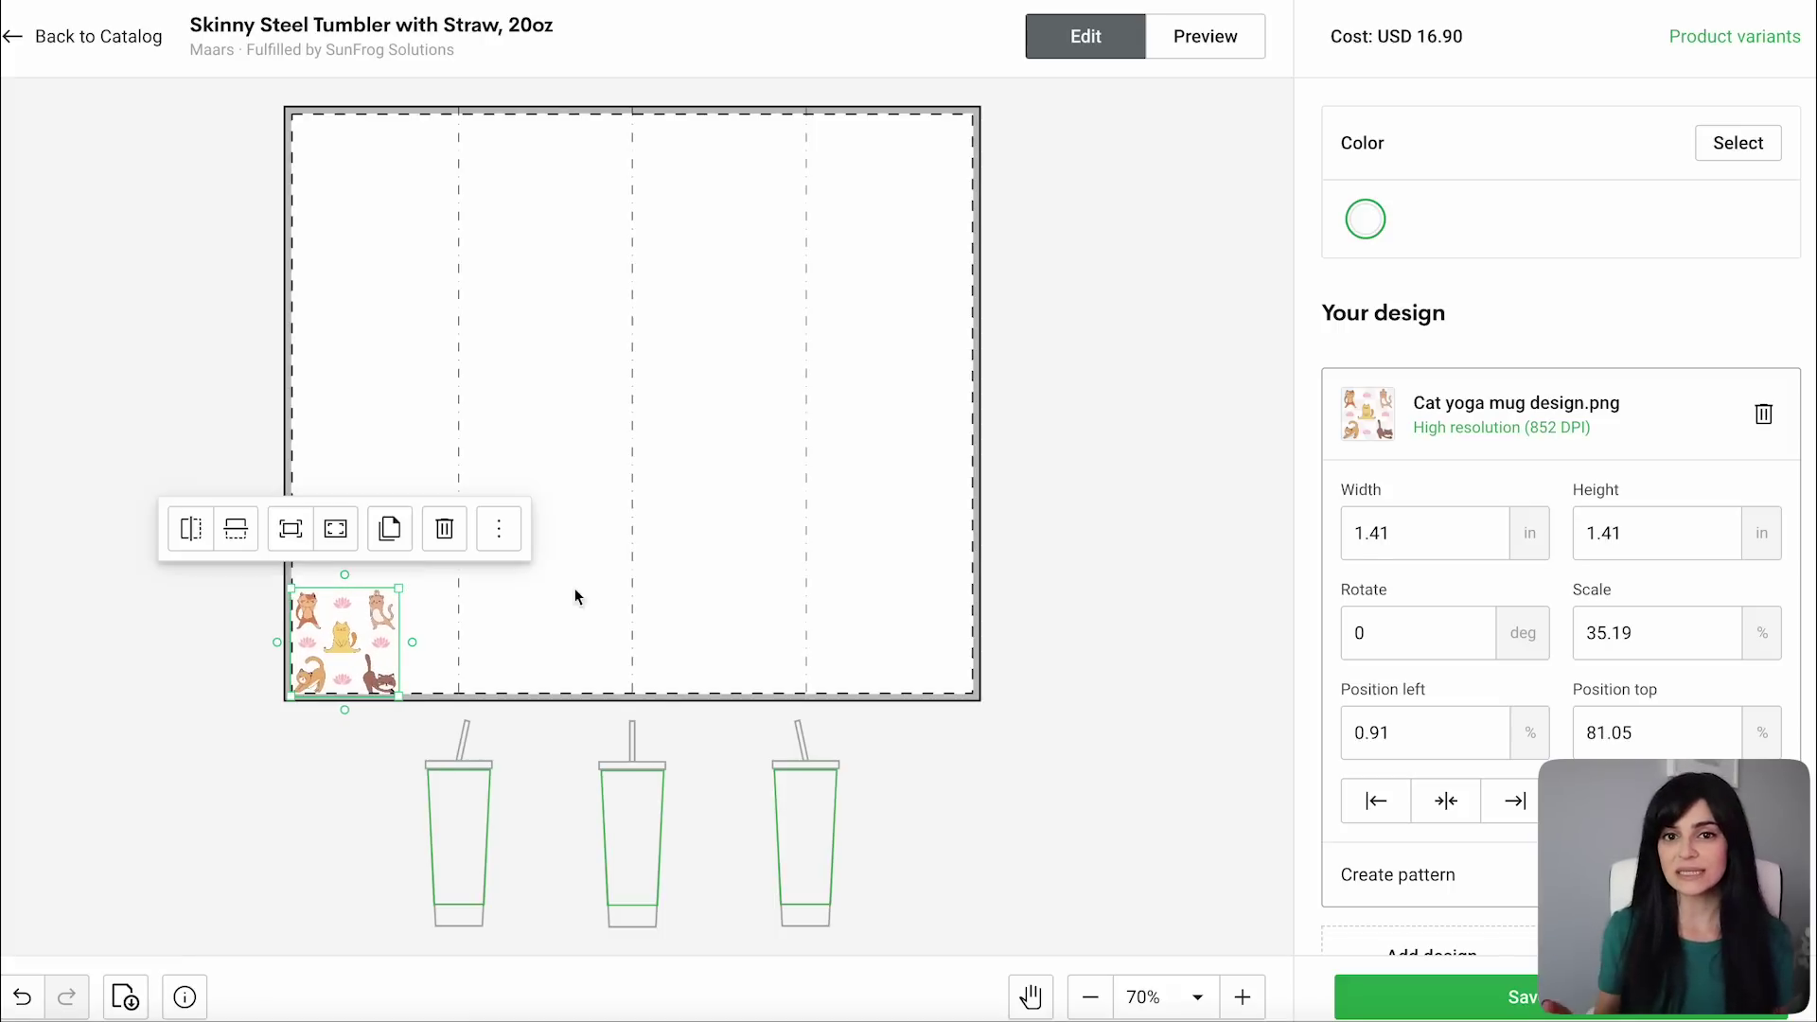